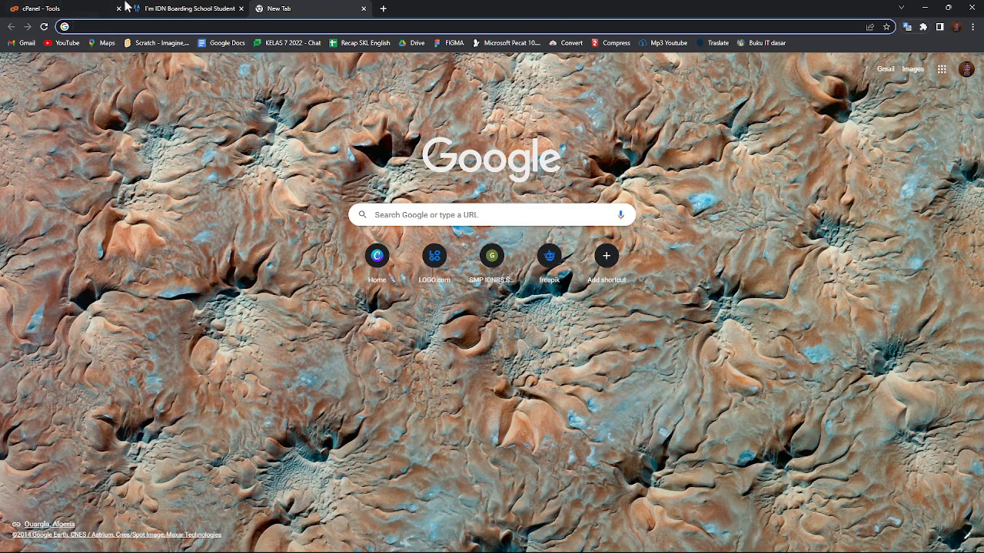
# Switch to the IDN Boarding School student's personal website tab.
pyautogui.click(159, 6)
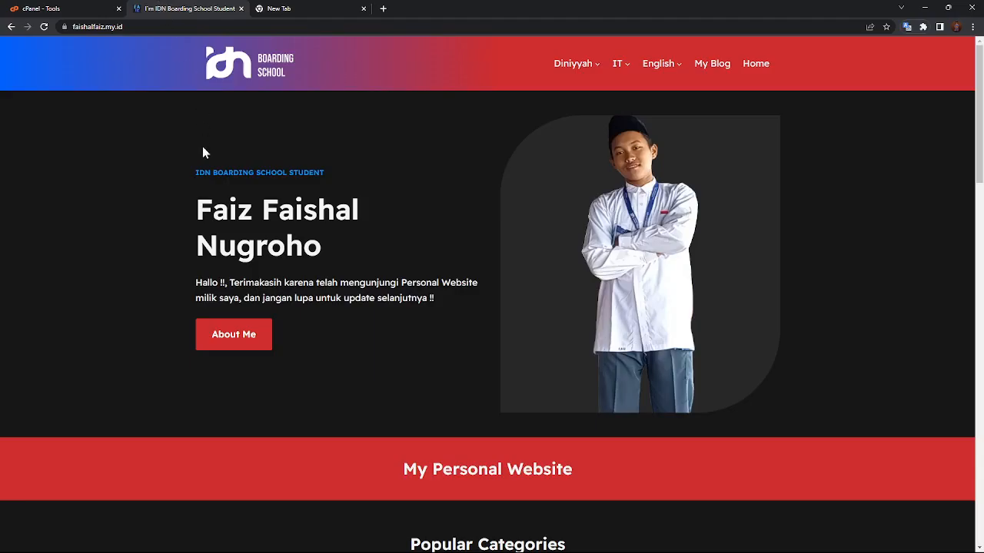
# Scroll through the personal school website, then switch to the cPanel - Tools tab.
pyautogui.scroll(-2, 213, 204)
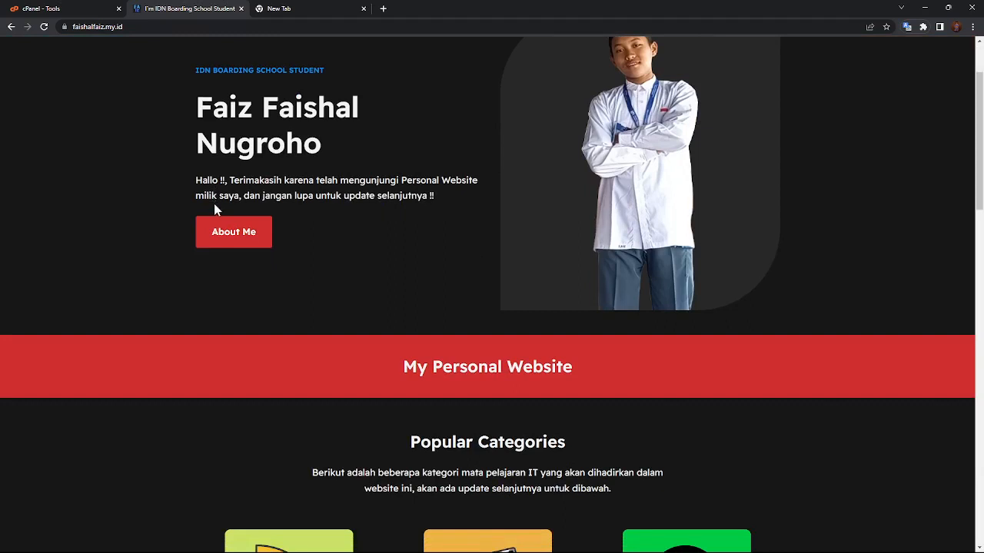
pyautogui.scroll(2, 224, 213)
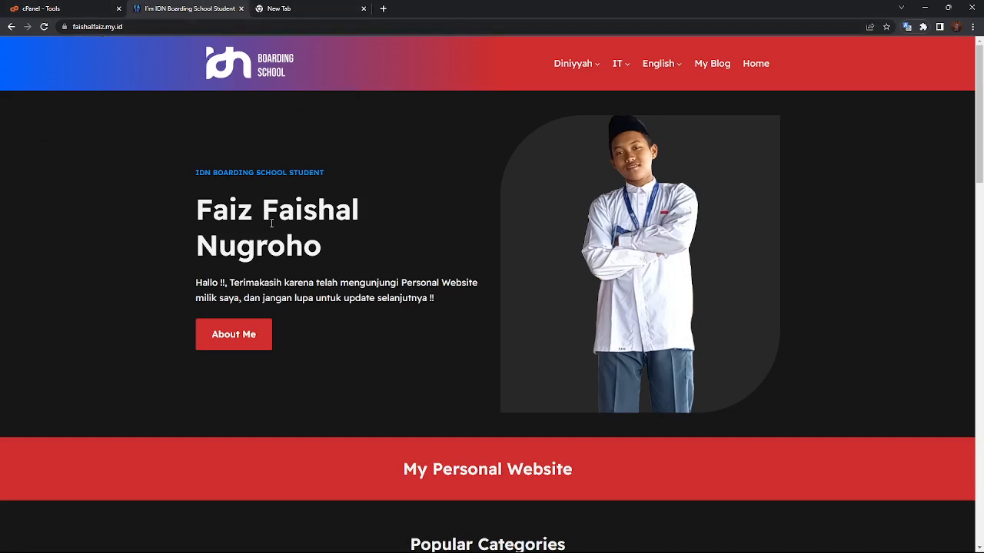
pyautogui.scroll(-1, 273, 194)
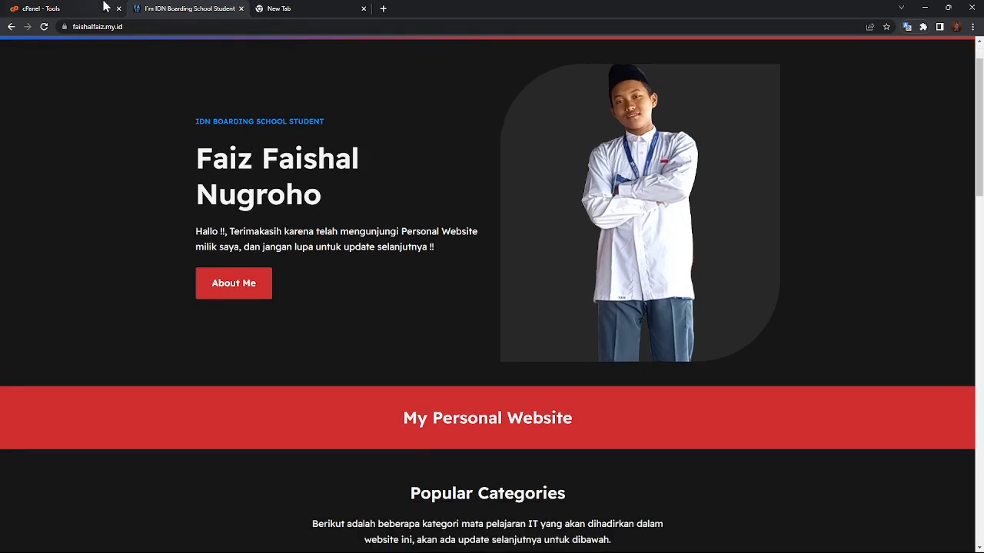
pyautogui.scroll(1, 120, 287)
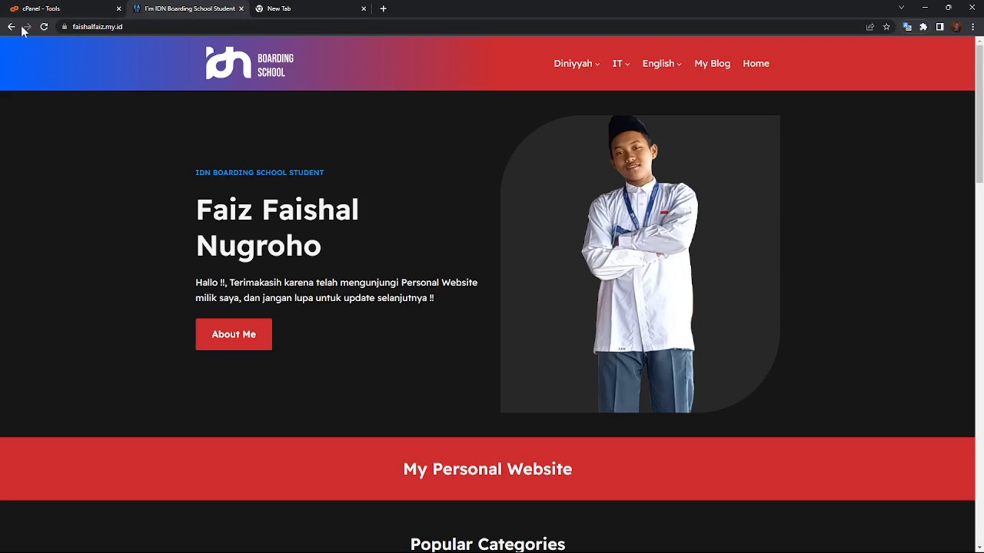
pyautogui.moveTo(108, 552)
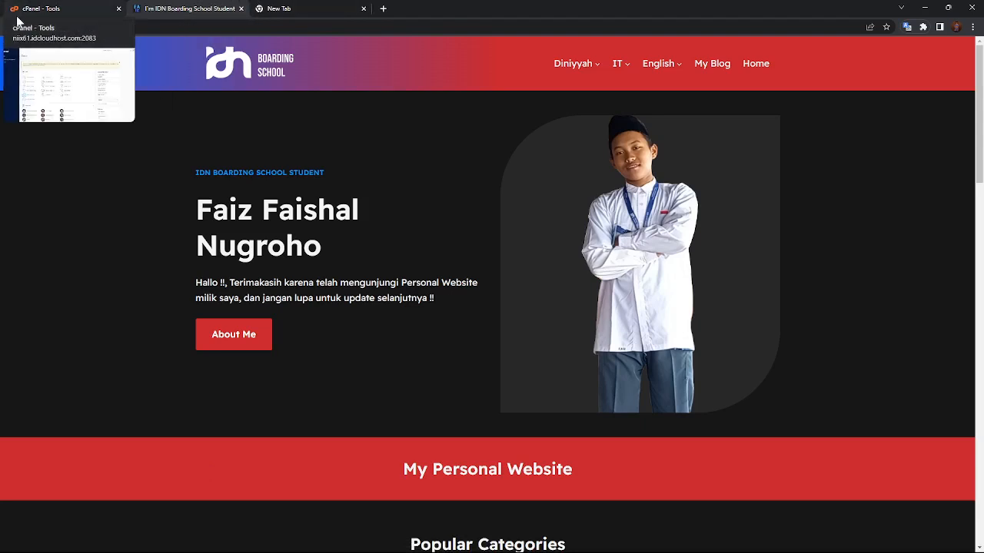
pyautogui.click(27, 7)
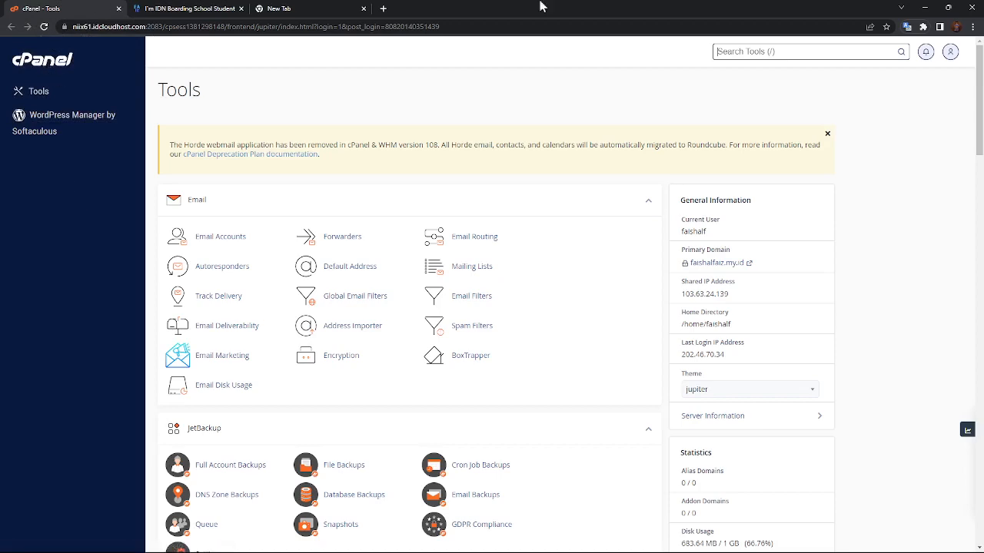
pyautogui.click(158, 8)
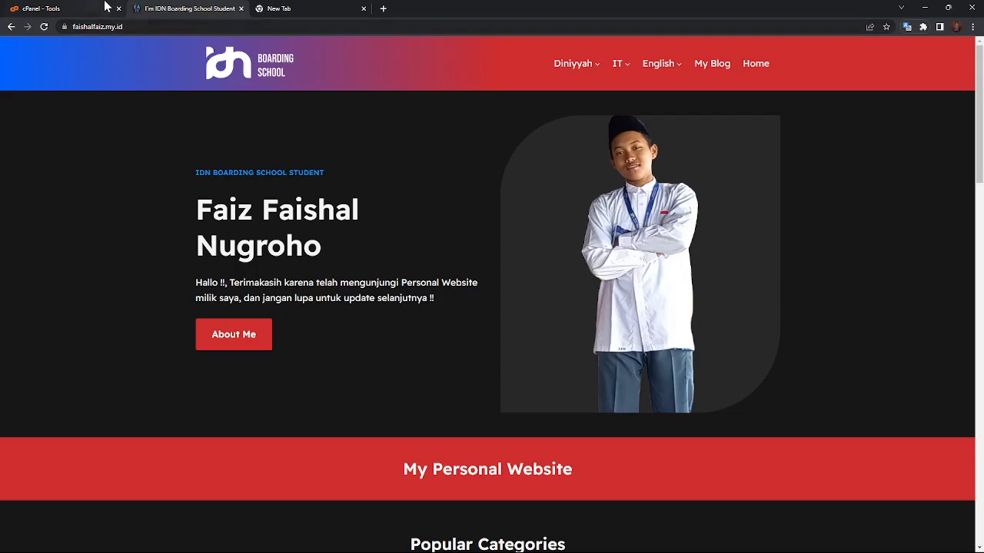
pyautogui.click(108, 11)
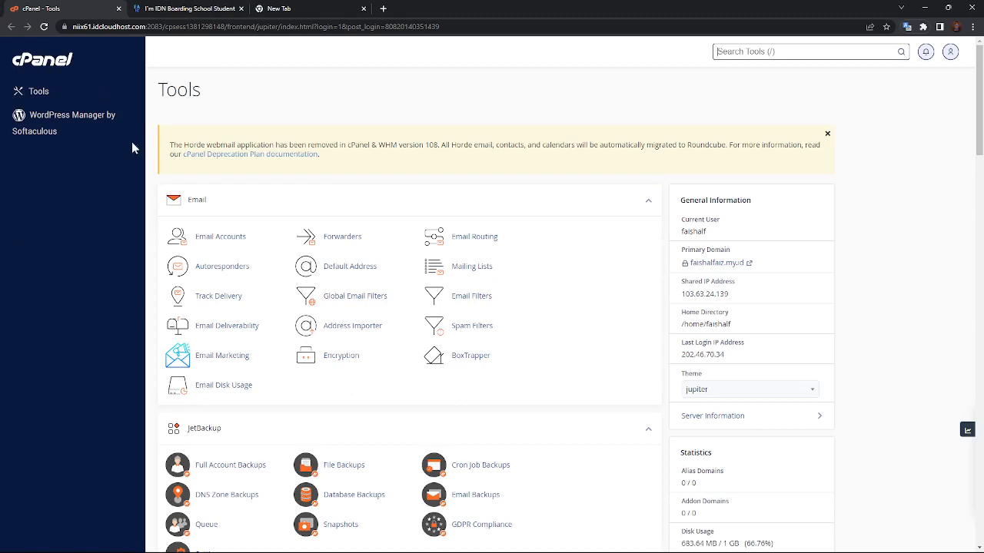
pyautogui.scroll(-1, 99, 182)
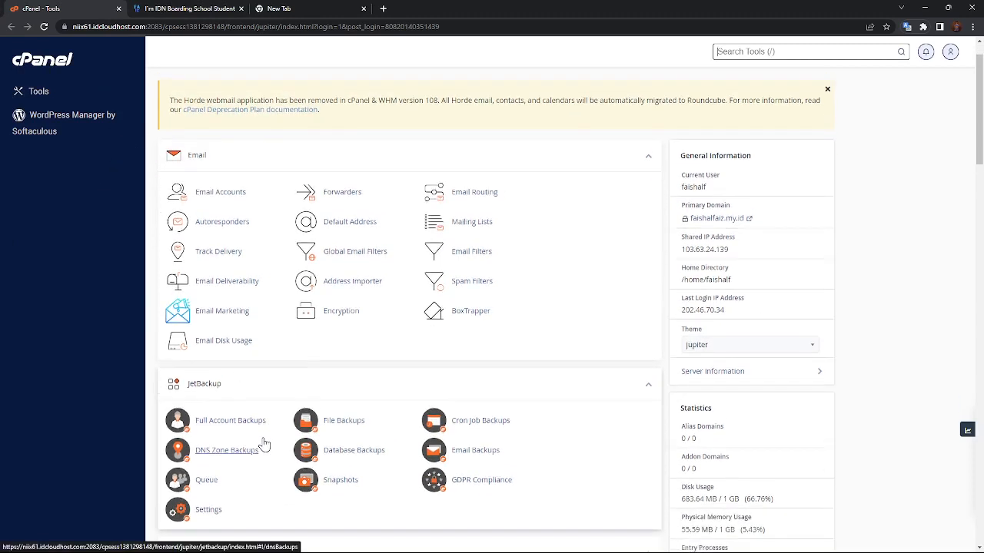
pyautogui.scroll(1, 254, 430)
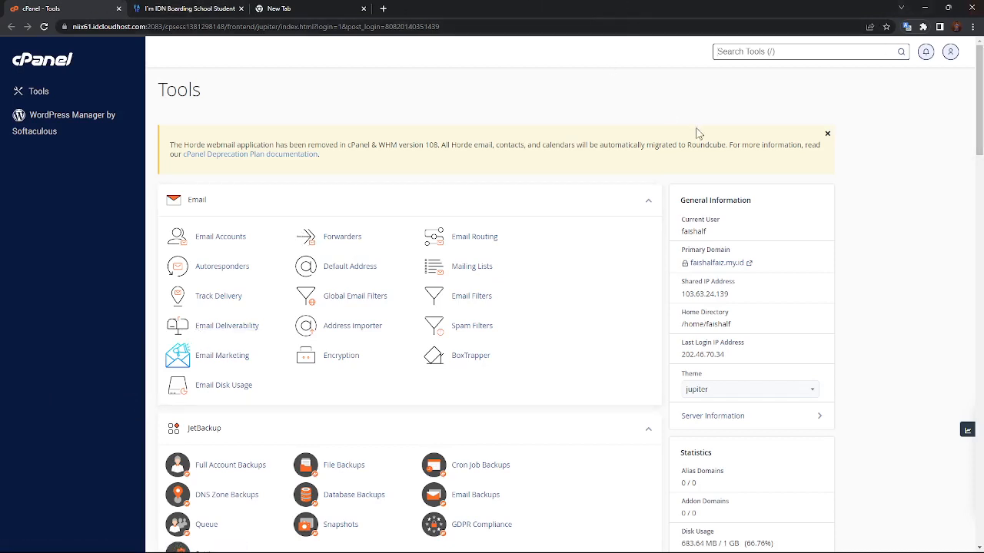
pyautogui.scroll(-10, 697, 134)
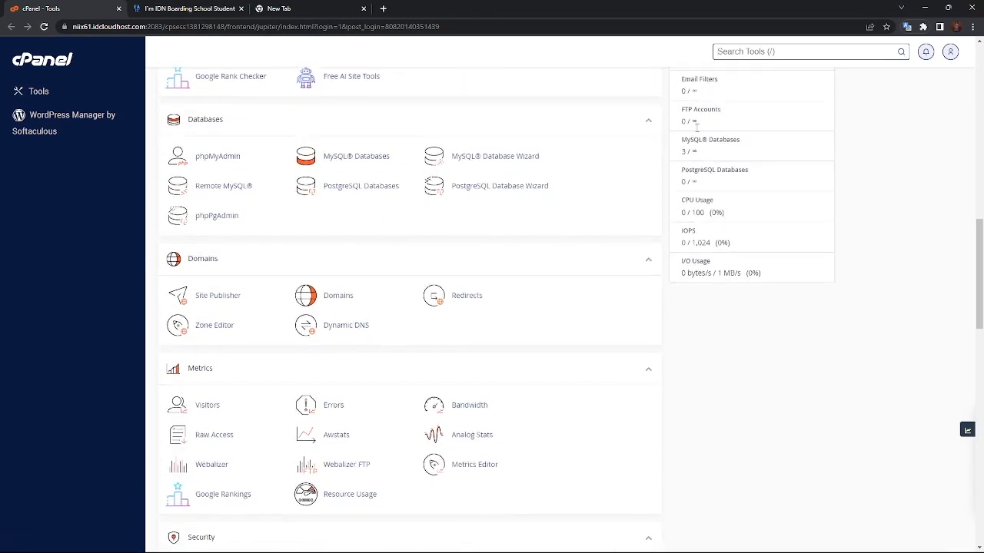
pyautogui.scroll(-10, 615, 182)
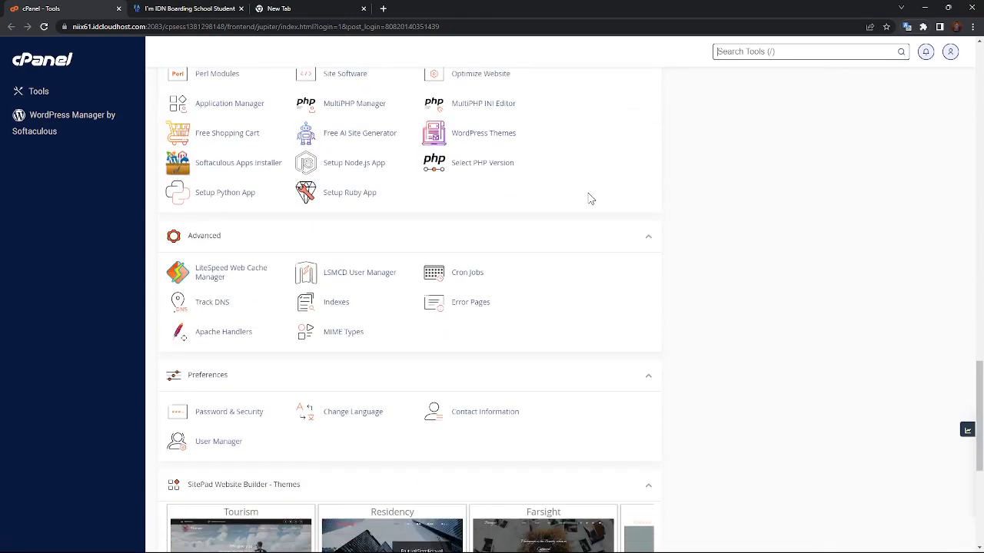
pyautogui.scroll(-5, 588, 197)
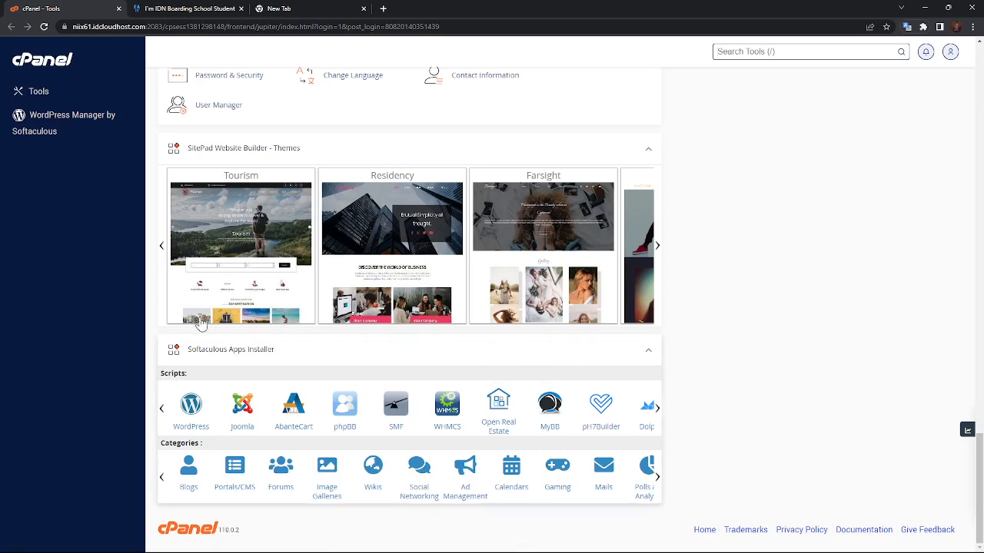
pyautogui.click(657, 414)
pyautogui.click(655, 411)
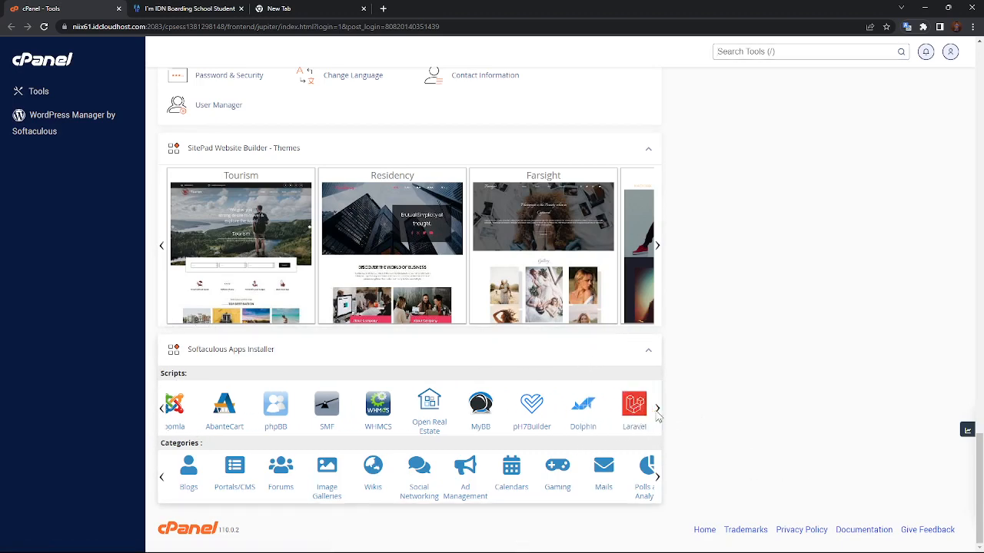
pyautogui.click(162, 411)
pyautogui.click(161, 411)
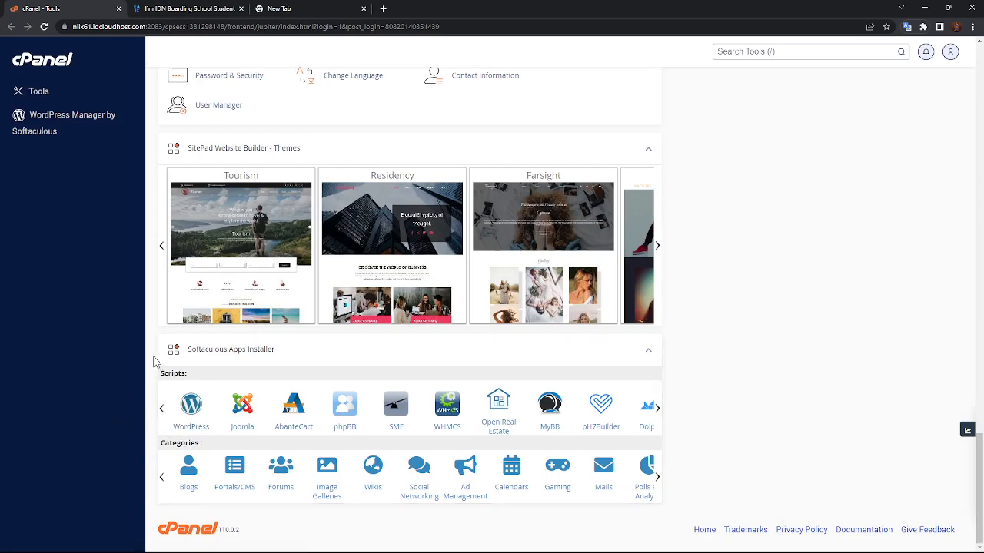
# Open WordPress in Softaculous and bring up its installation form.
pyautogui.click(190, 412)
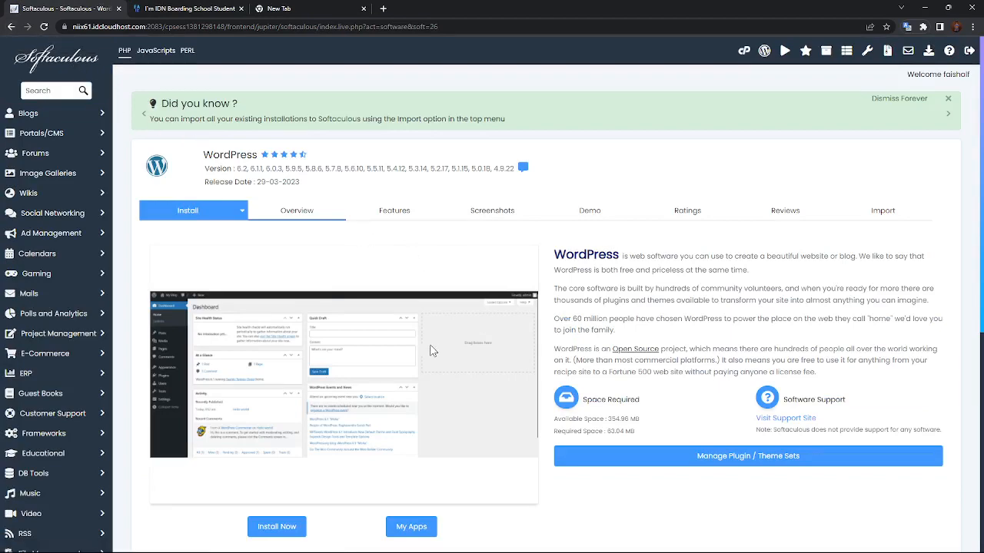
pyautogui.scroll(-5, 361, 252)
pyautogui.scroll(5, 362, 252)
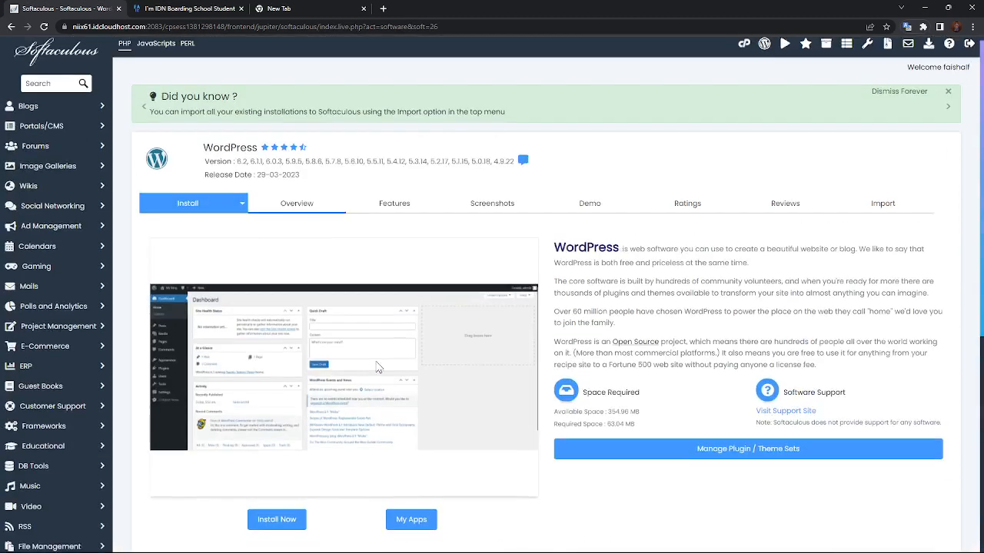
pyautogui.scroll(1, 377, 368)
pyautogui.click(186, 209)
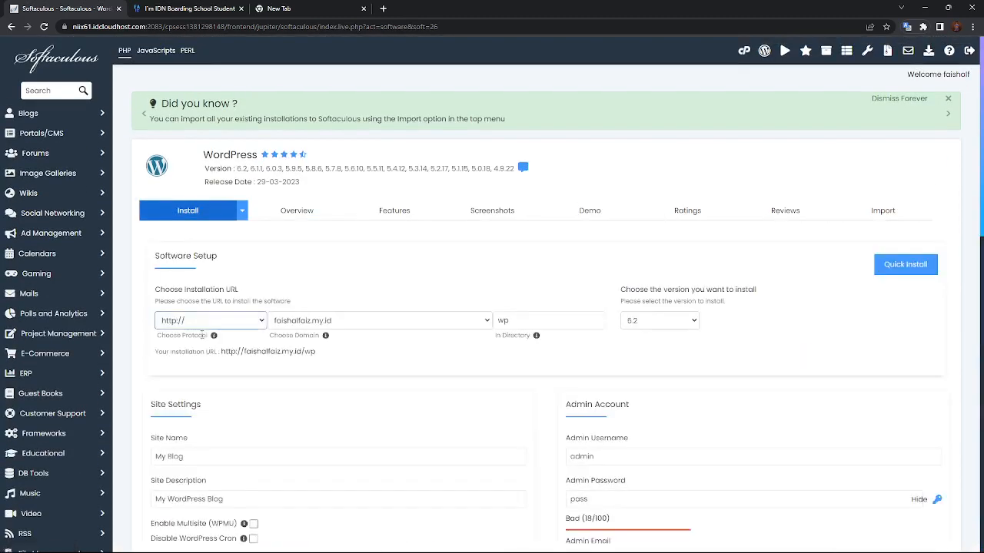
pyautogui.click(202, 335)
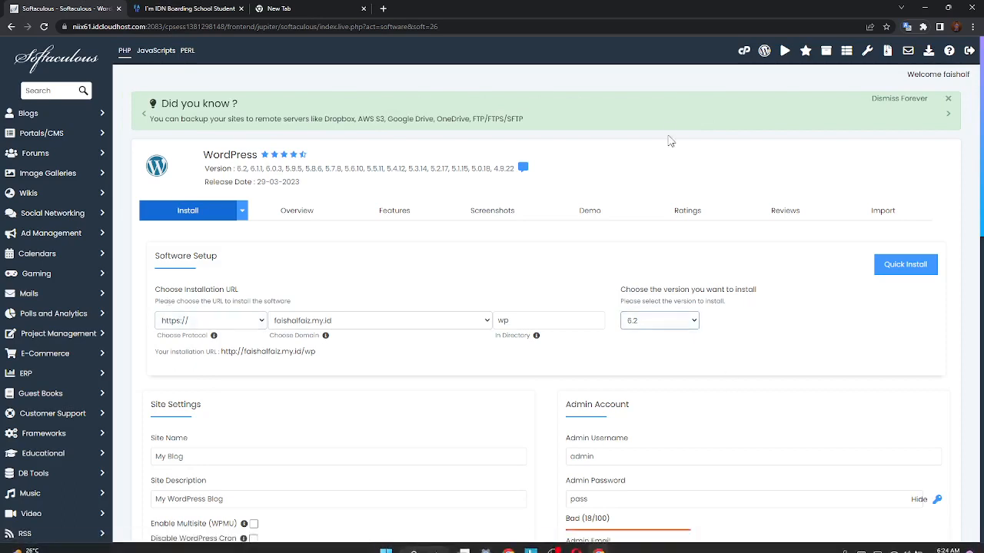
pyautogui.click(244, 323)
pyautogui.click(237, 322)
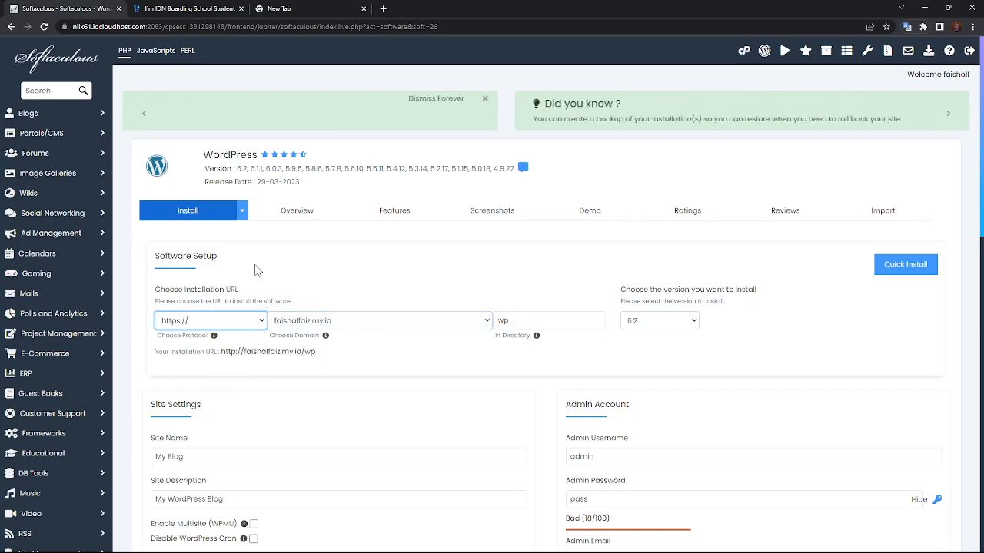
pyautogui.click(291, 320)
pyautogui.click(322, 332)
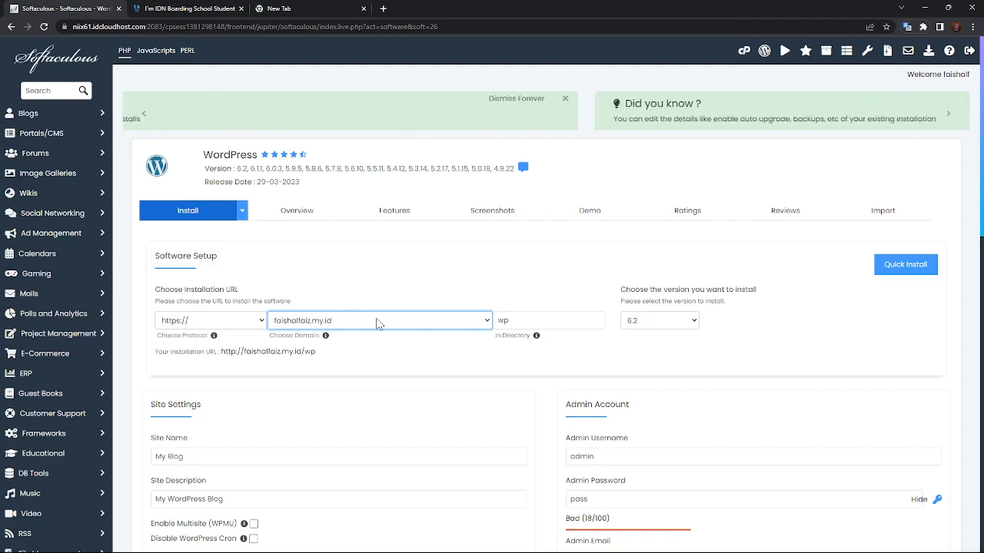
pyautogui.click(373, 323)
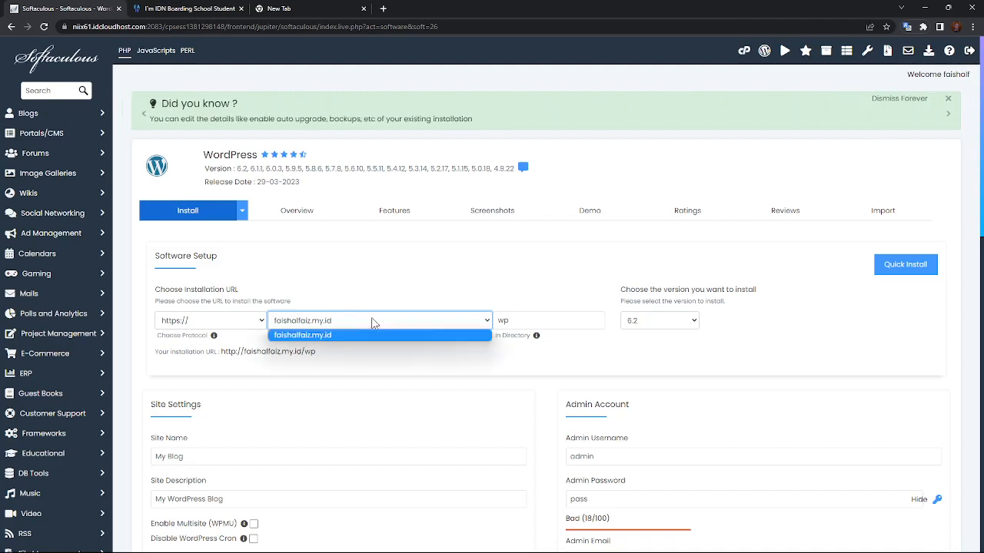
pyautogui.click(323, 326)
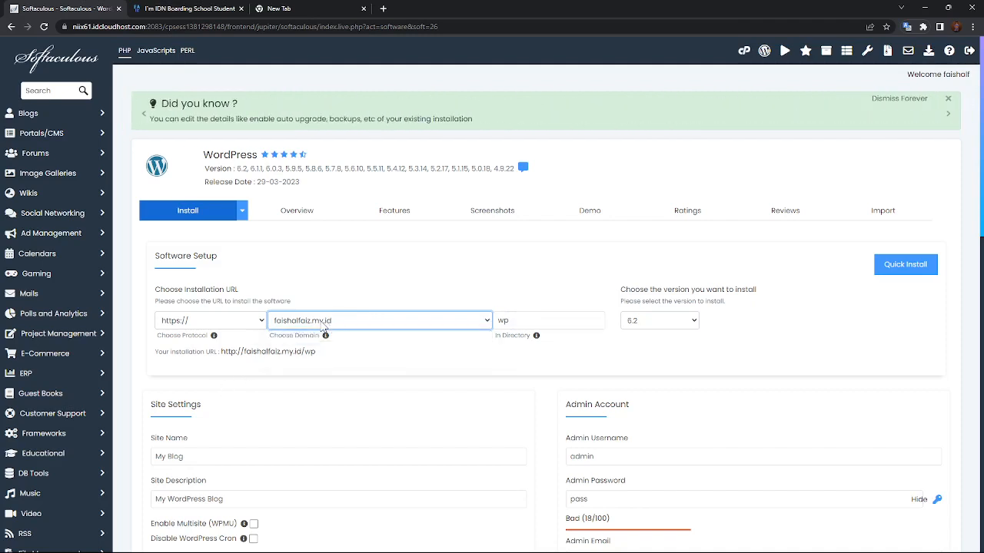
pyautogui.click(322, 323)
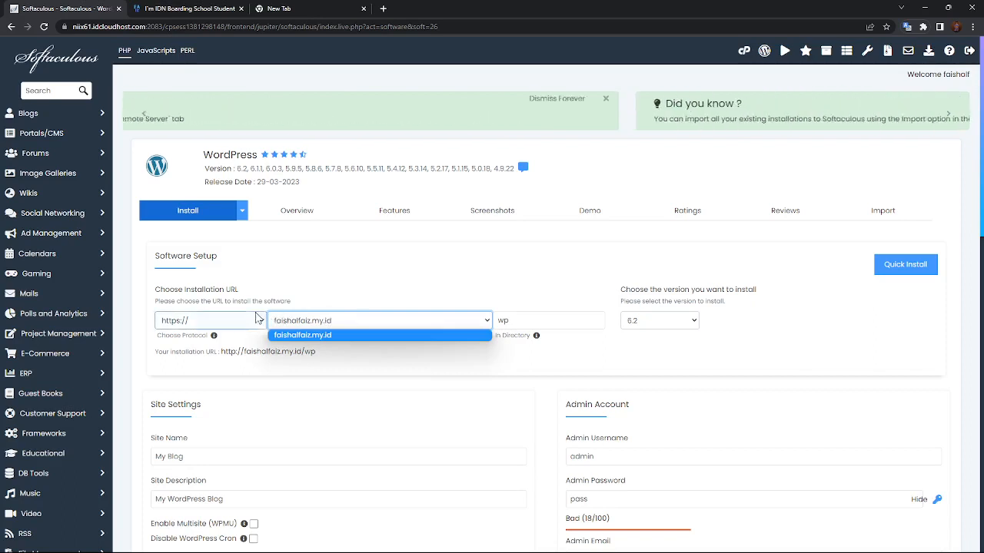
pyautogui.click(429, 277)
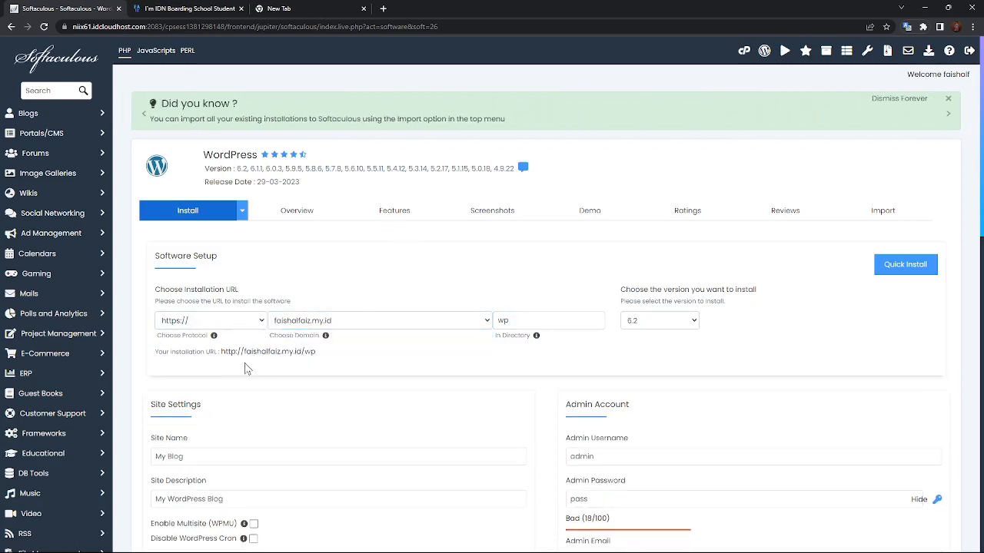
pyautogui.click(562, 315)
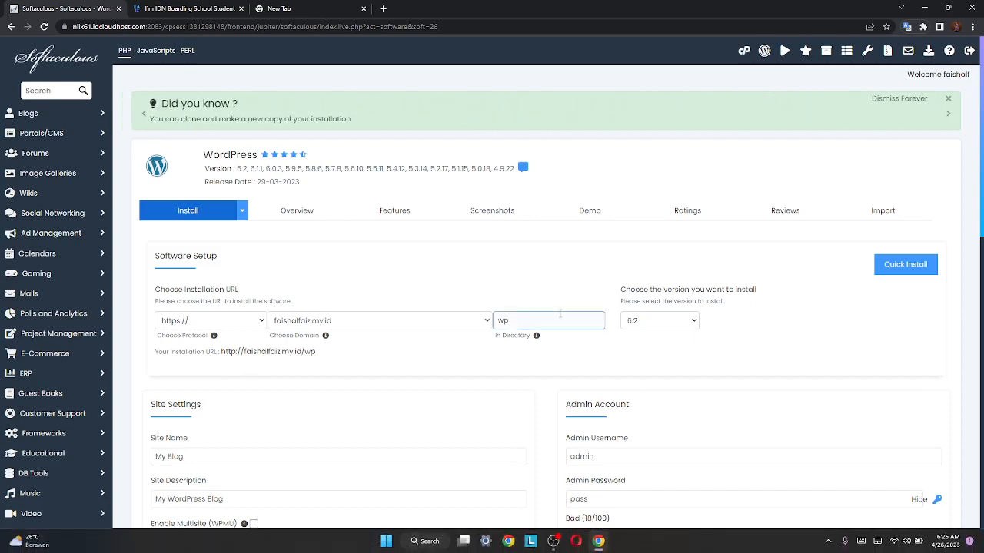
# Change the install directory from wp to 'SB University' and keep WordPress version 6.2.
pyautogui.press('BackSpace')
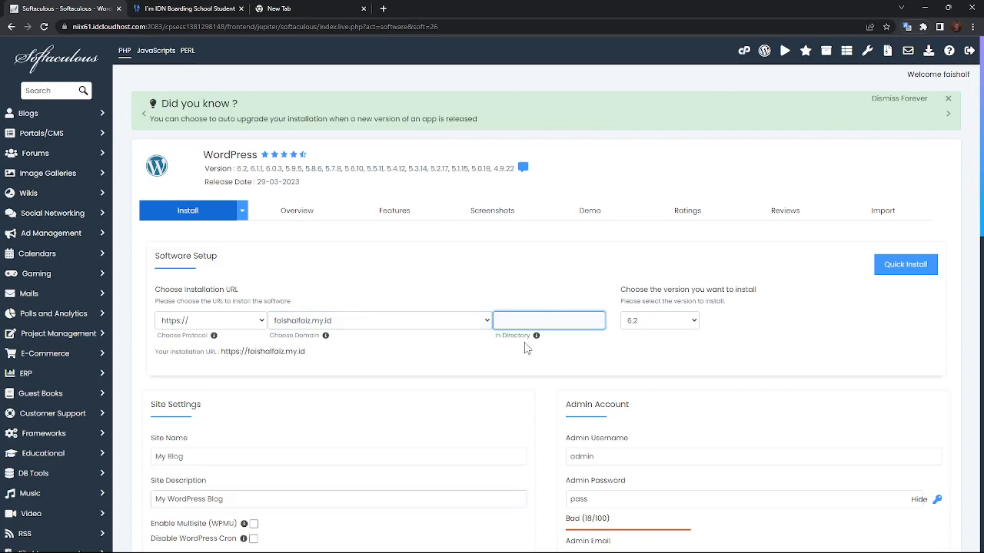
pyautogui.press('BackSpace')
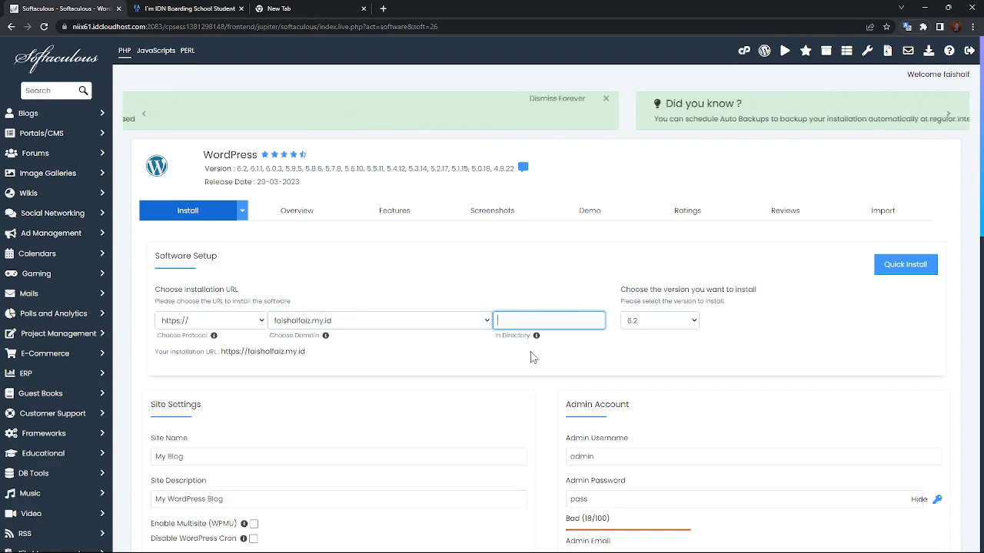
pyautogui.write('S')
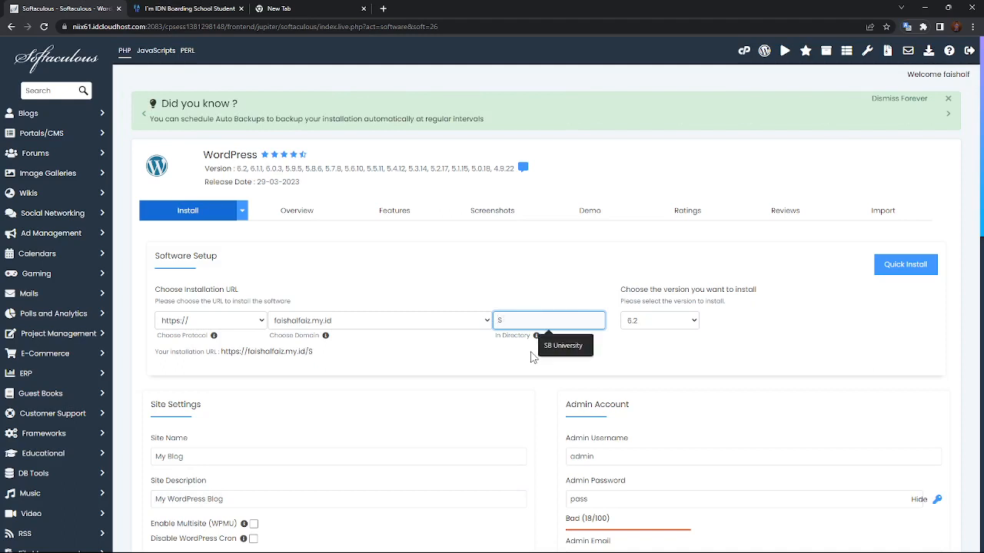
pyautogui.press('BackSpace')
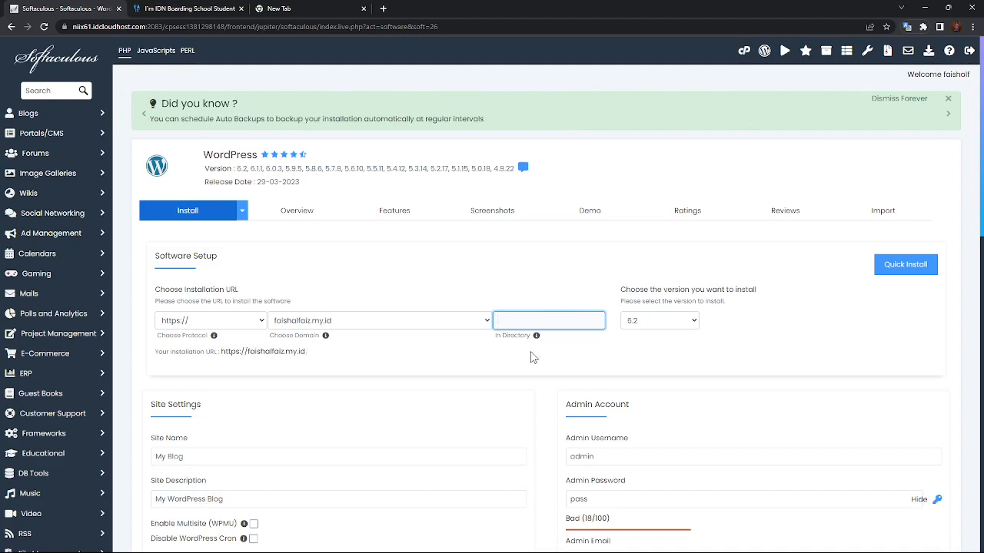
pyautogui.write('SB Un')
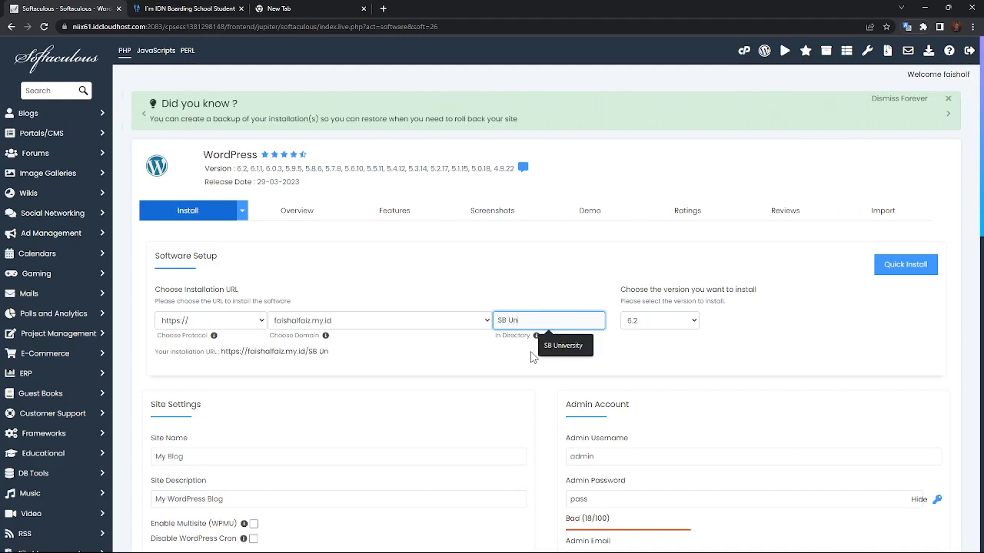
pyautogui.write('ivers')
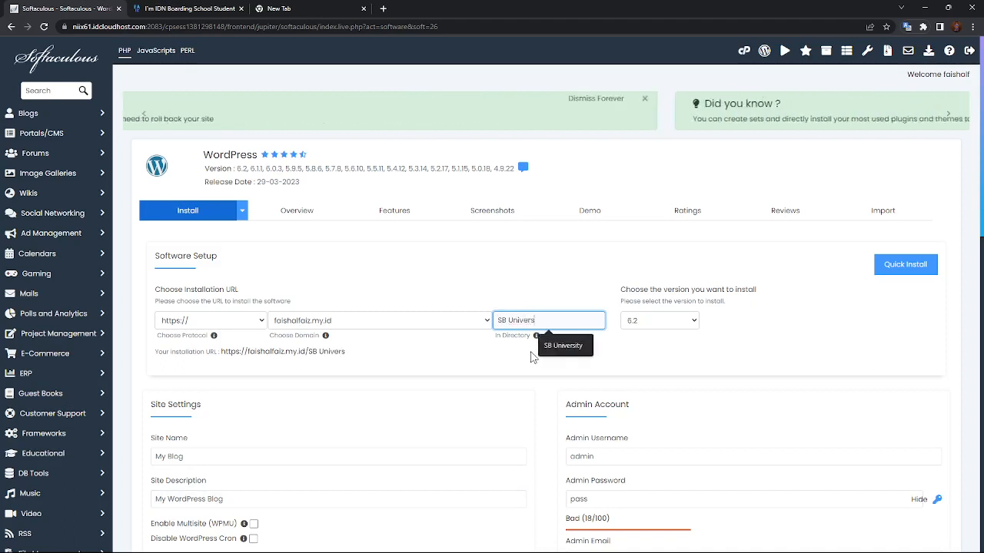
pyautogui.write('ity')
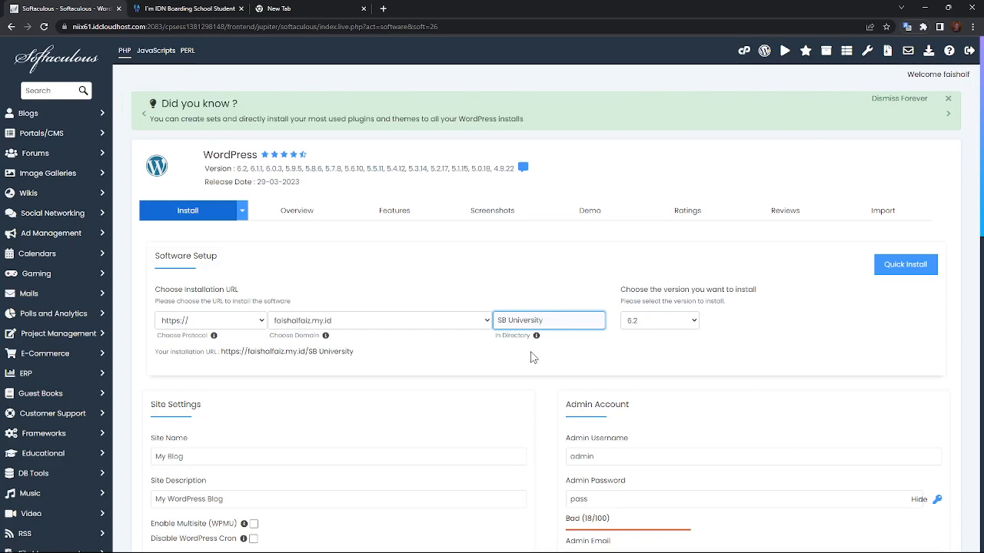
pyautogui.click(646, 323)
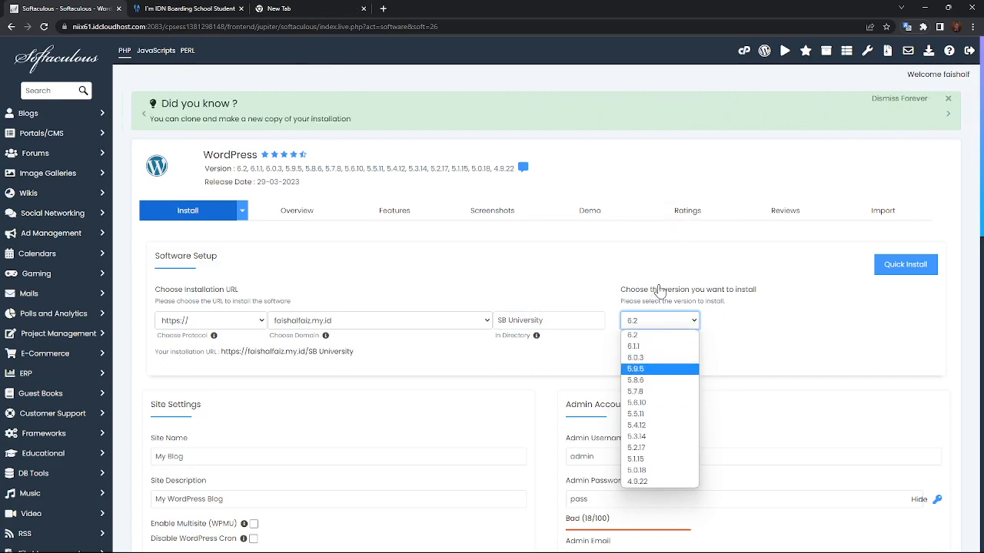
pyautogui.click(642, 332)
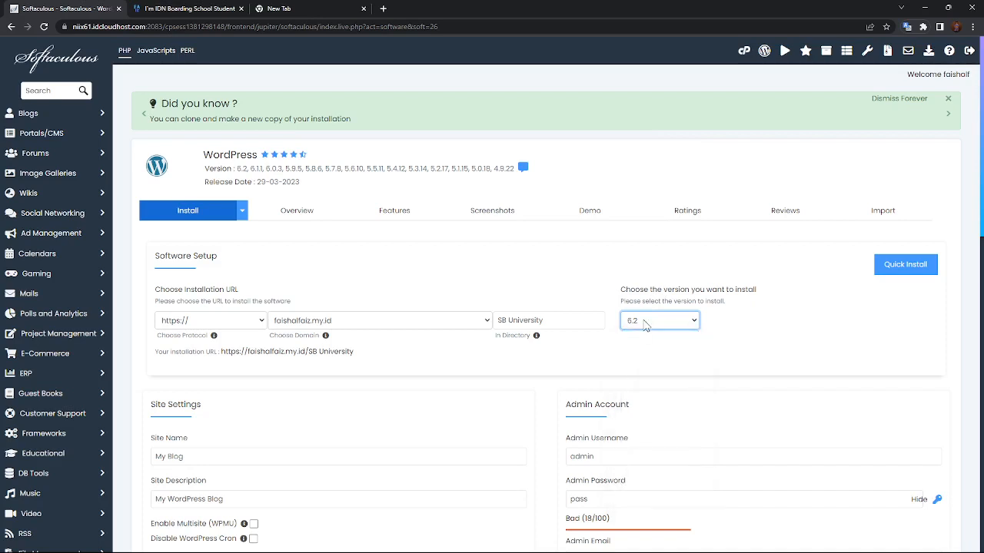
pyautogui.scroll(-1, 646, 325)
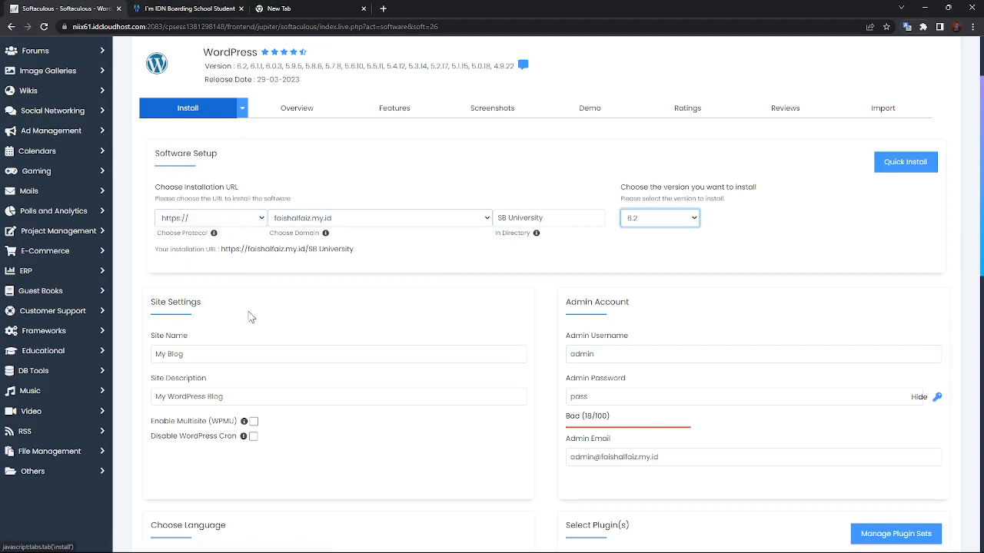
# Replace the default site name with 'SB University'.
pyautogui.click(206, 353)
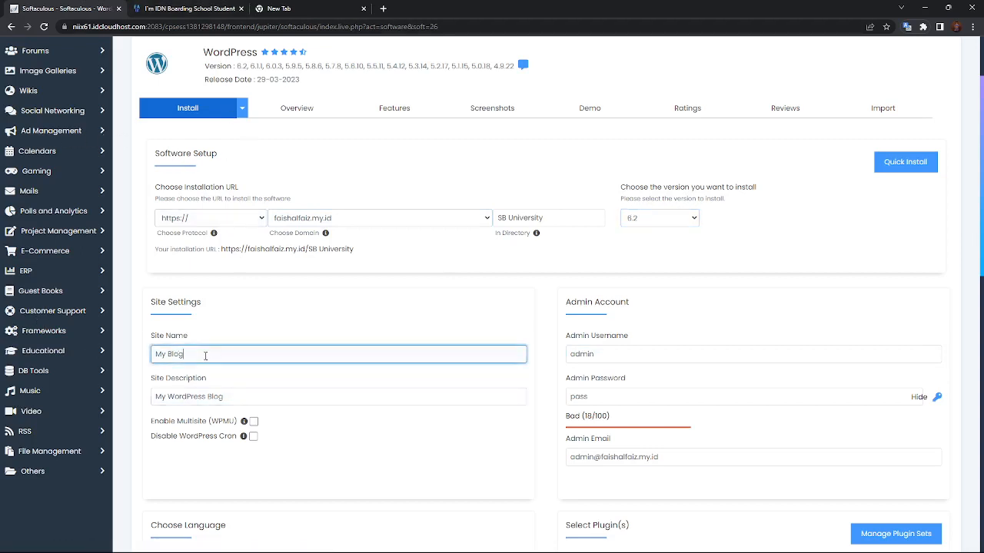
pyautogui.press('BackSpace')
pyautogui.press('BackSpace')
pyautogui.press('BackSpace')
pyautogui.write('SB Universi')
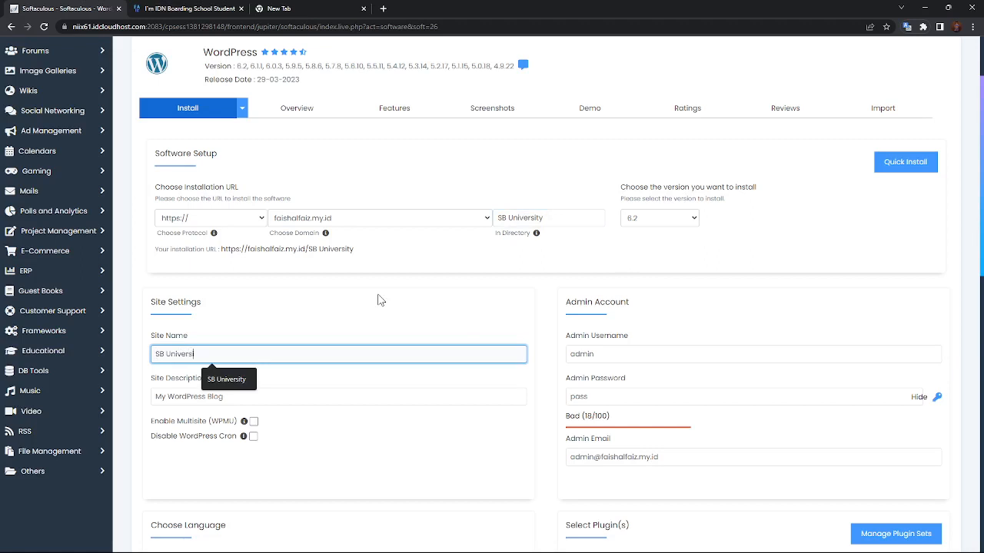
pyautogui.write('ty')
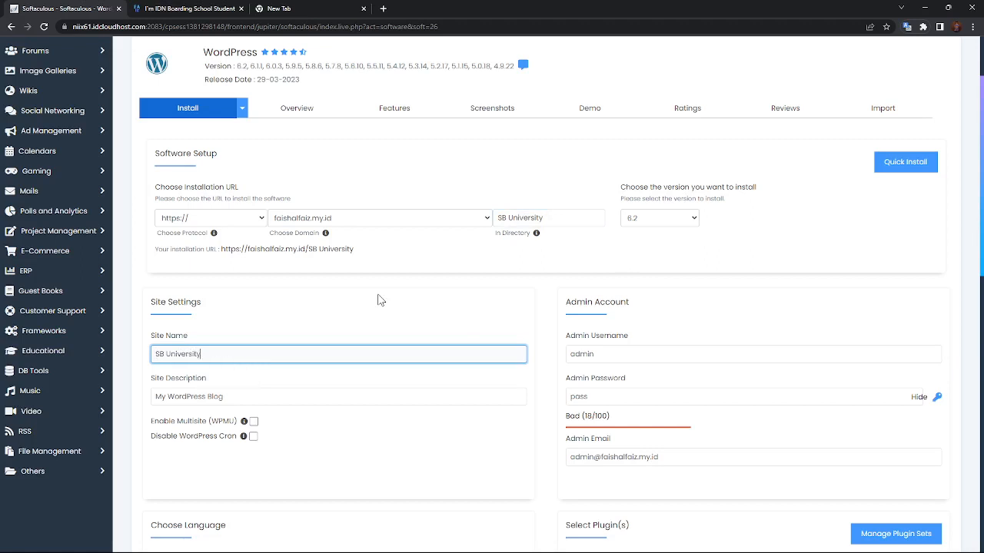
pyautogui.click(215, 410)
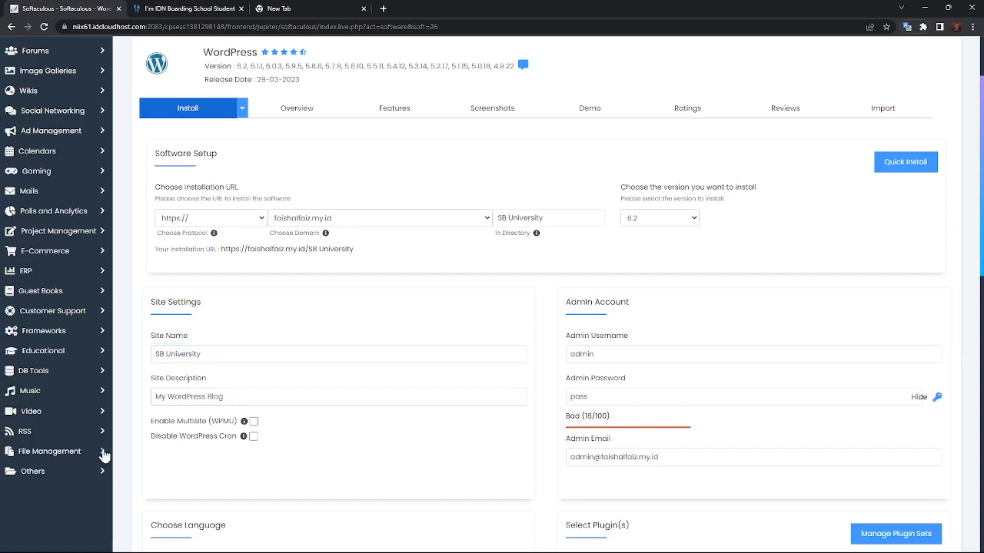
# Set the site description to 'Generation for the Fututure' from autofill.
pyautogui.click(255, 396)
pyautogui.press('BackSpace')
pyautogui.press('BackSpace')
pyautogui.press('BackSpace')
pyautogui.press('BackSpace')
pyautogui.press('BackSpace')
pyautogui.press('BackSpace')
pyautogui.press('BackSpace')
pyautogui.press('BackSpace')
pyautogui.press('BackSpace')
pyautogui.press('BackSpace')
pyautogui.press('BackSpace')
pyautogui.press('BackSpace')
pyautogui.press('BackSpace')
pyautogui.press('BackSpace')
pyautogui.press('BackSpace')
pyautogui.press('BackSpace')
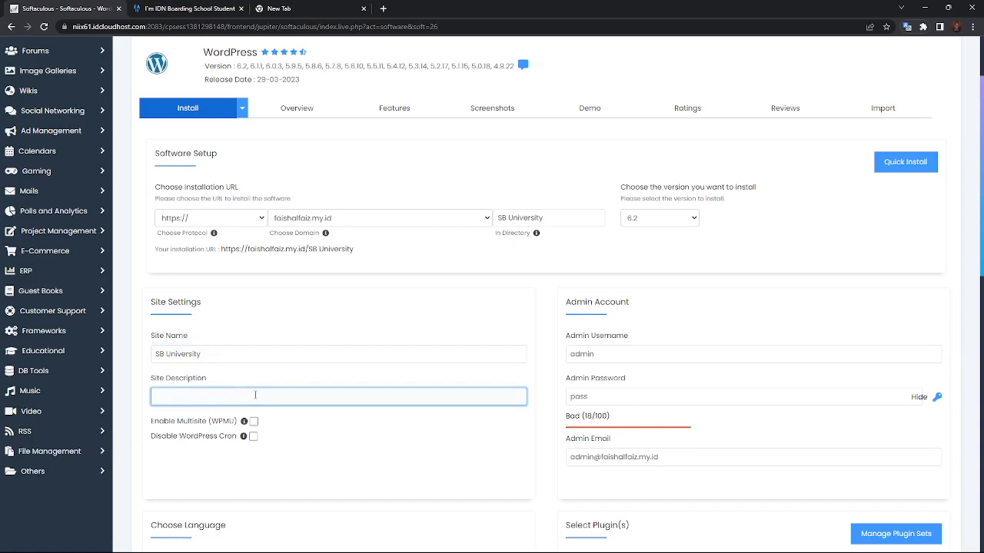
pyautogui.write('Generation for the Fututure')
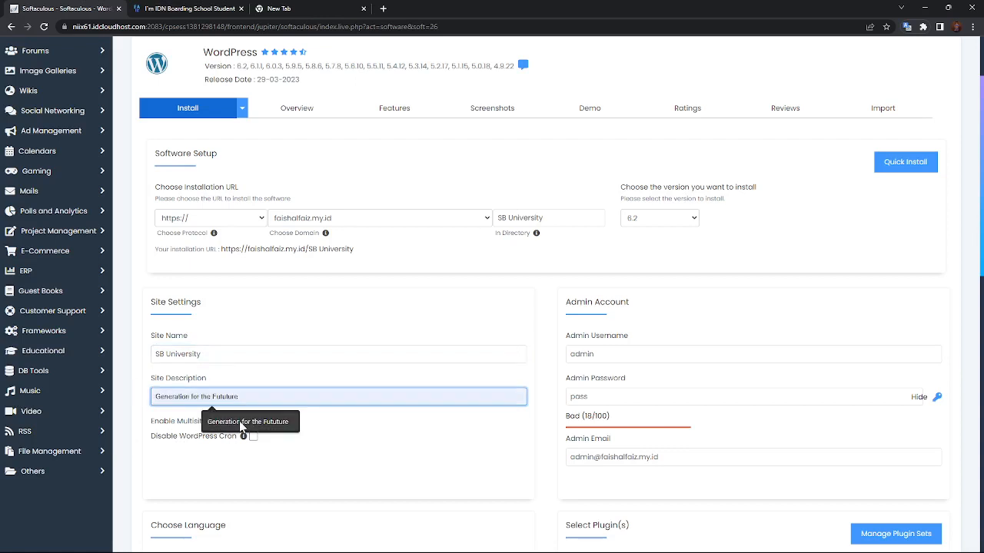
pyautogui.click(239, 421)
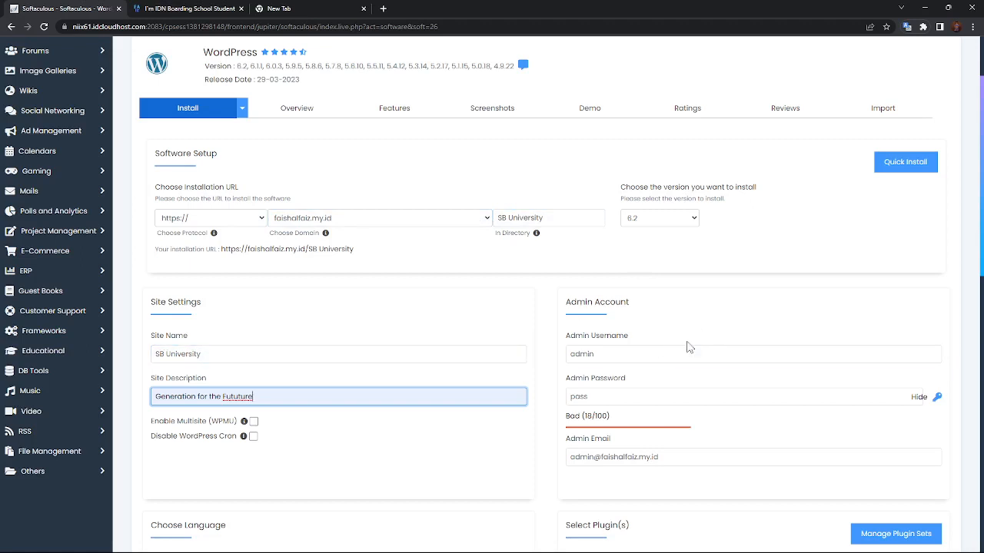
# Replace the default admin username with the saved autofill username.
pyautogui.click(730, 355)
pyautogui.press('BackSpace')
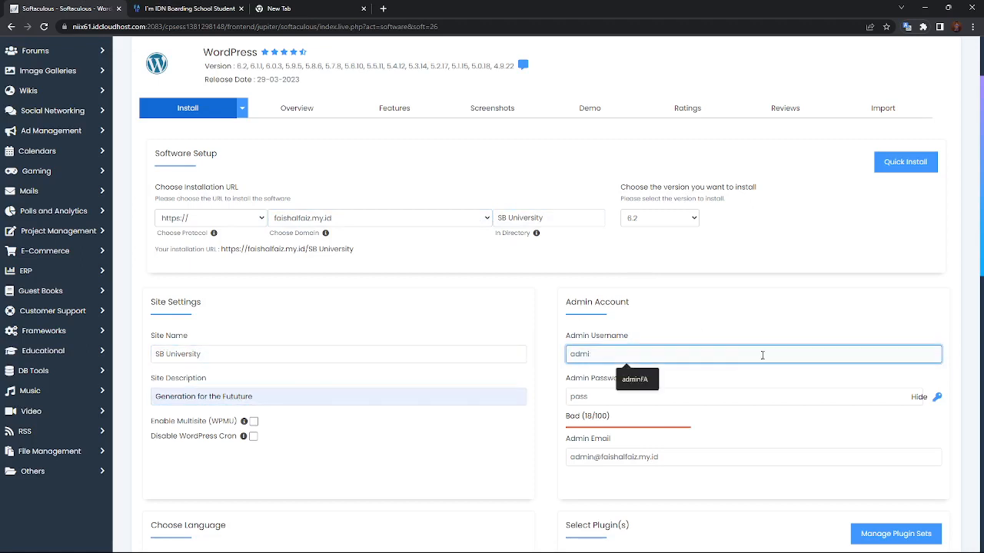
pyautogui.press('BackSpace')
pyautogui.press('BackSpace')
pyautogui.press('BackSpace')
pyautogui.write('T')
pyautogui.press('BackSpace')
pyautogui.press('BackSpace')
pyautogui.press('BackSpace')
pyautogui.write('tutortest')
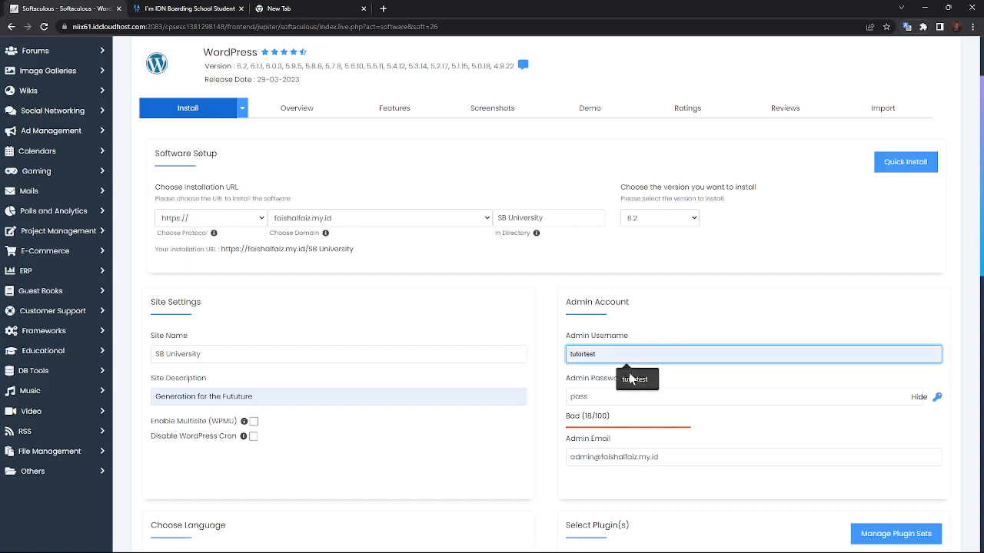
pyautogui.click(634, 379)
# Clear the admin password and enter a new password.
pyautogui.click(623, 397)
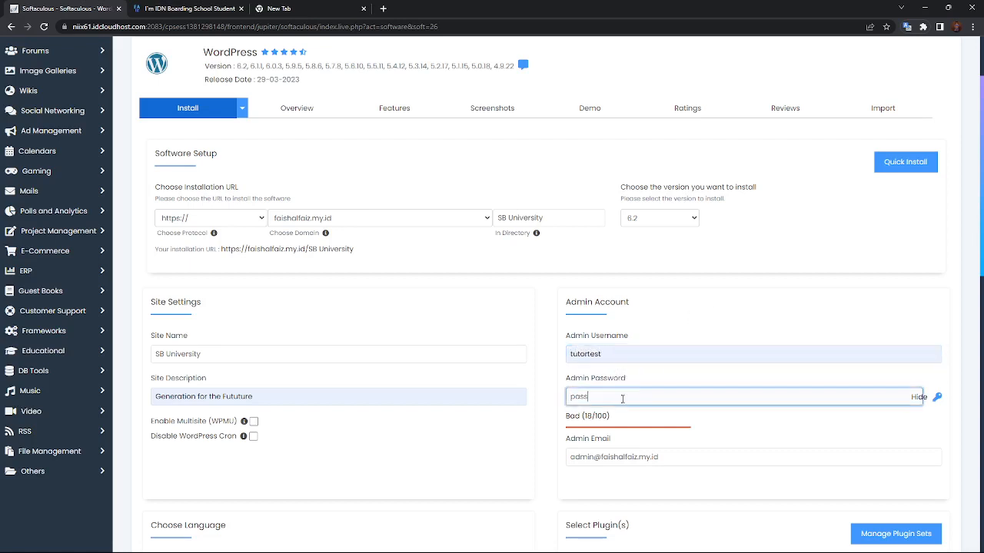
pyautogui.press('BackSpace')
pyautogui.press('BackSpace')
pyautogui.press('BackSpace')
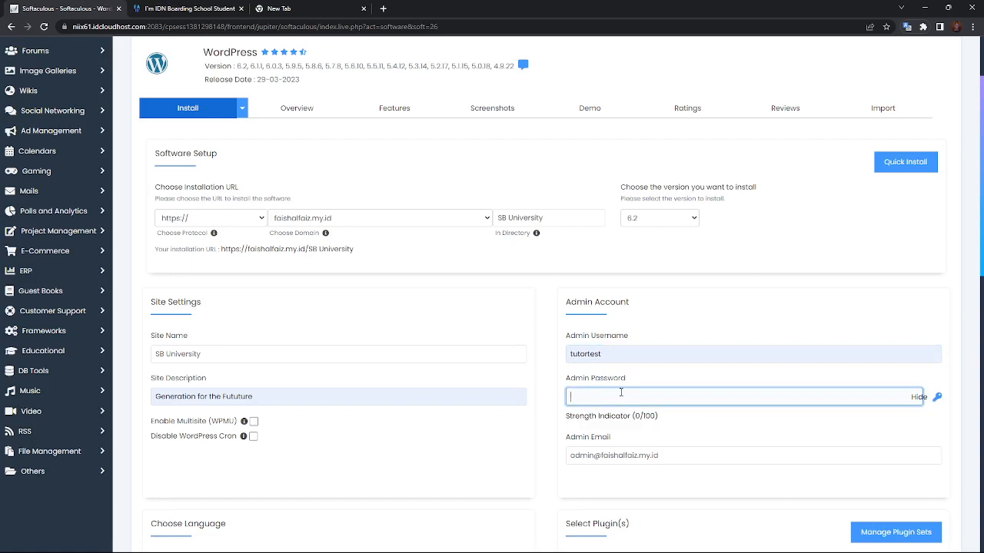
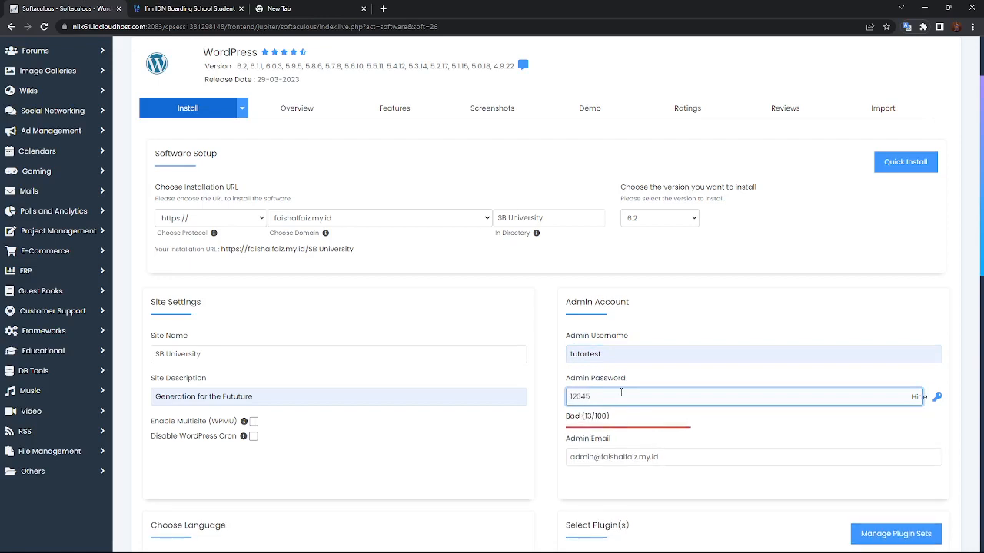
pyautogui.scroll(-1, 643, 389)
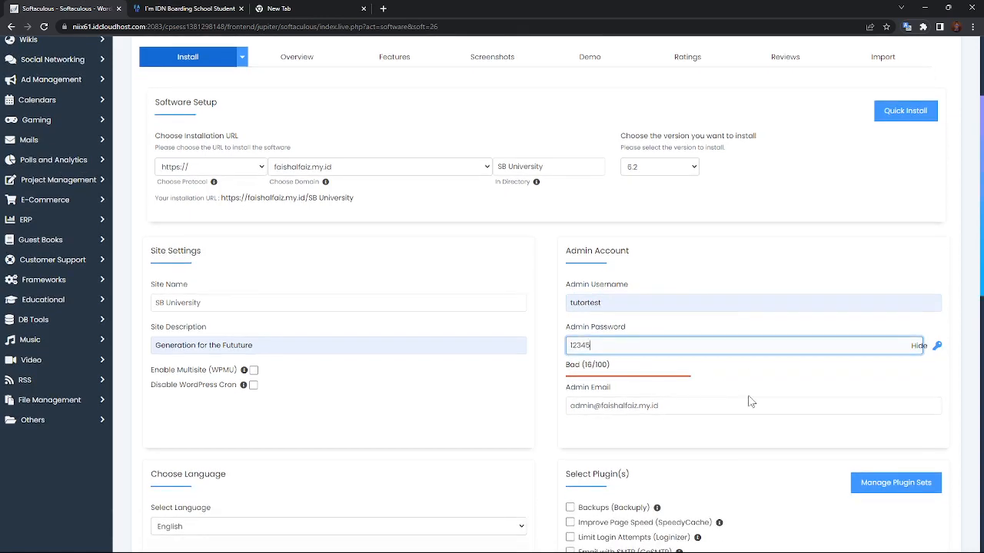
# Keep the admin email and English language, and tick the Backups (Backuply) plugin.
pyautogui.click(686, 409)
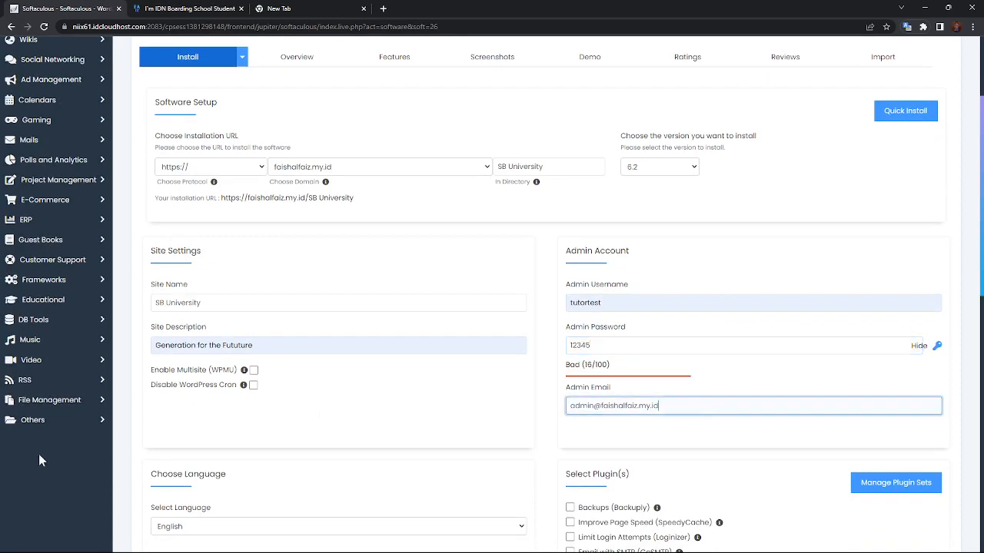
pyautogui.scroll(-1, 189, 431)
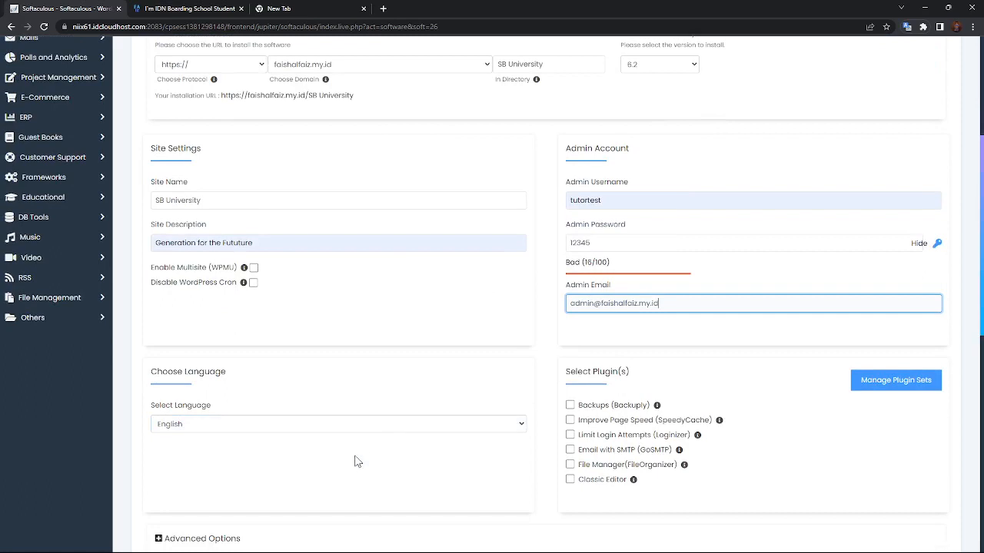
pyautogui.click(361, 427)
pyautogui.click(355, 428)
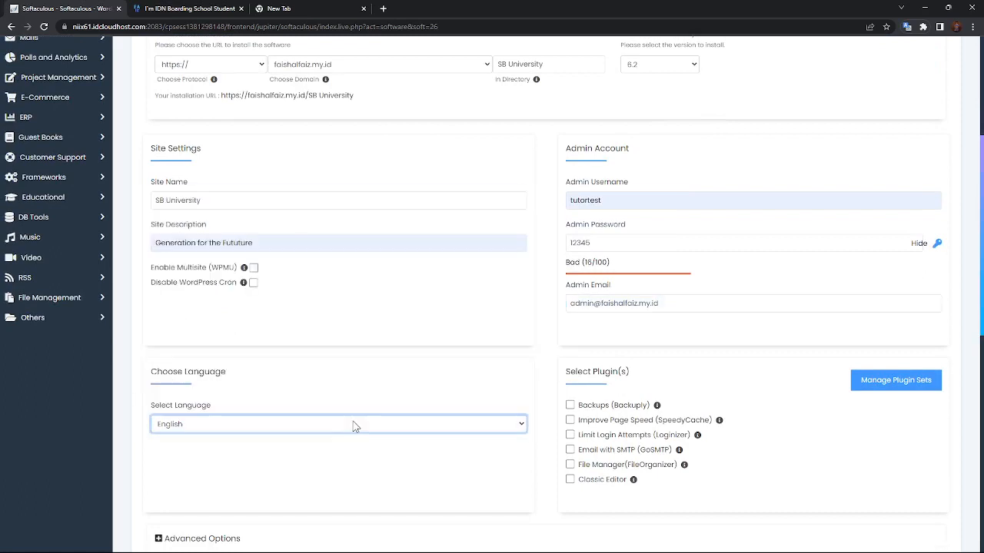
pyautogui.scroll(-2, 642, 265)
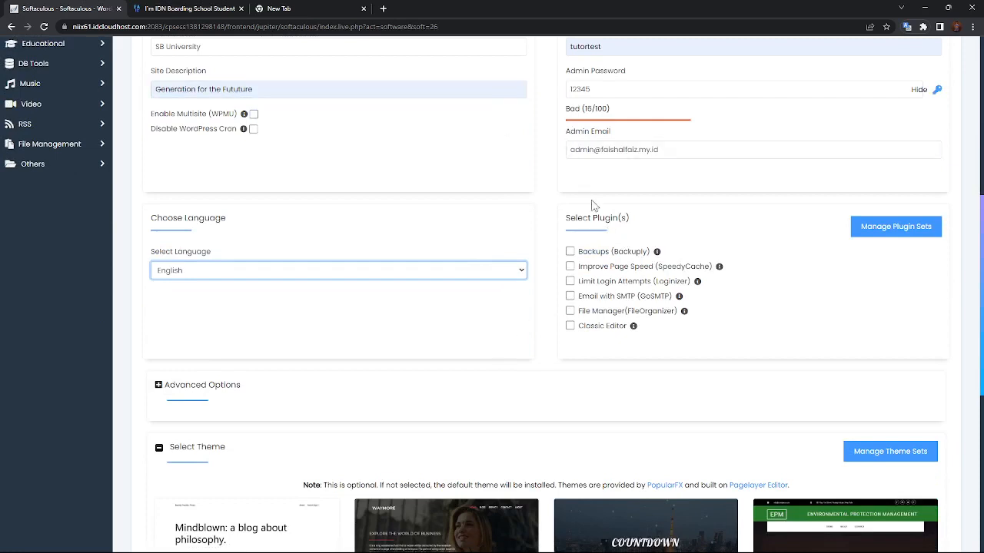
pyautogui.click(570, 254)
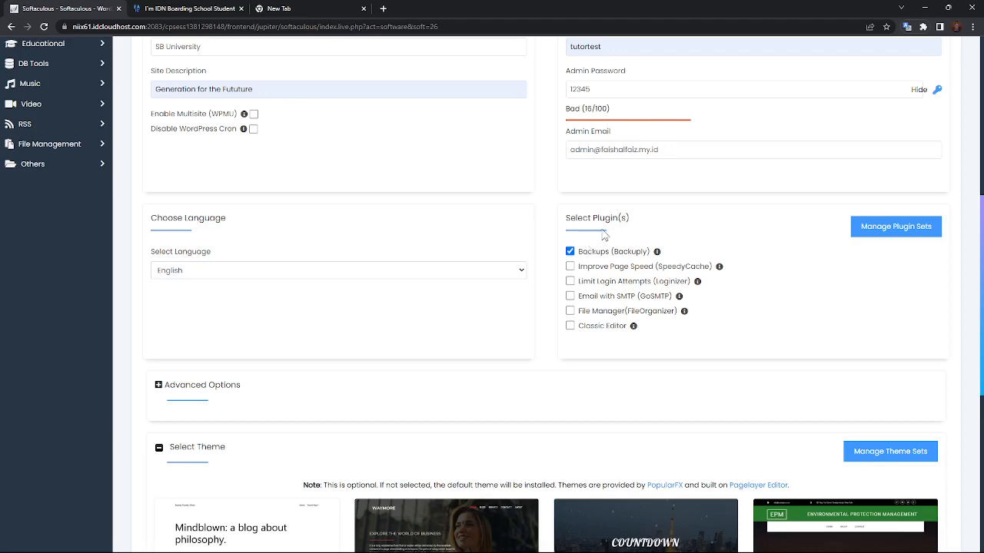
# Page to the next set of themes and open the Financy theme preview.
pyautogui.scroll(-1, 431, 371)
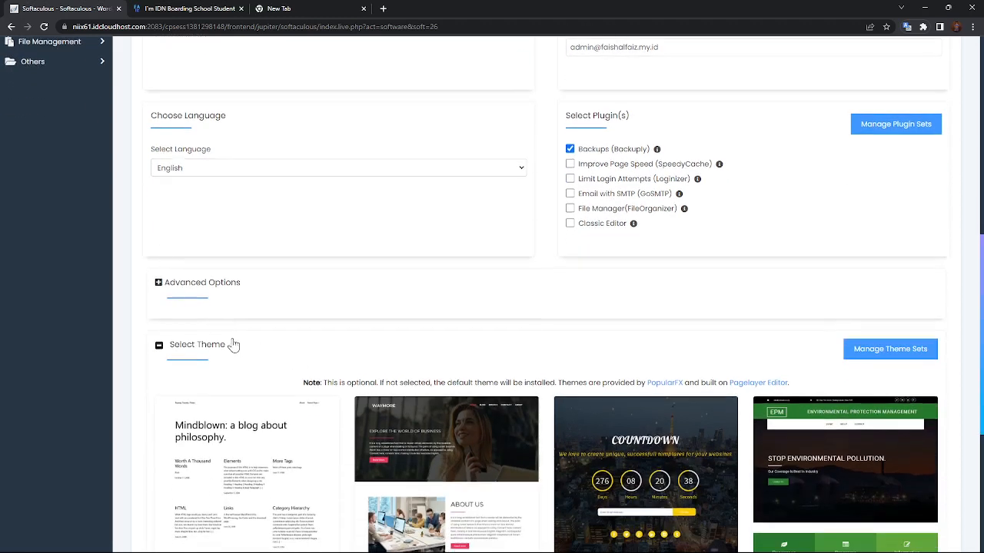
pyautogui.scroll(-1, 168, 309)
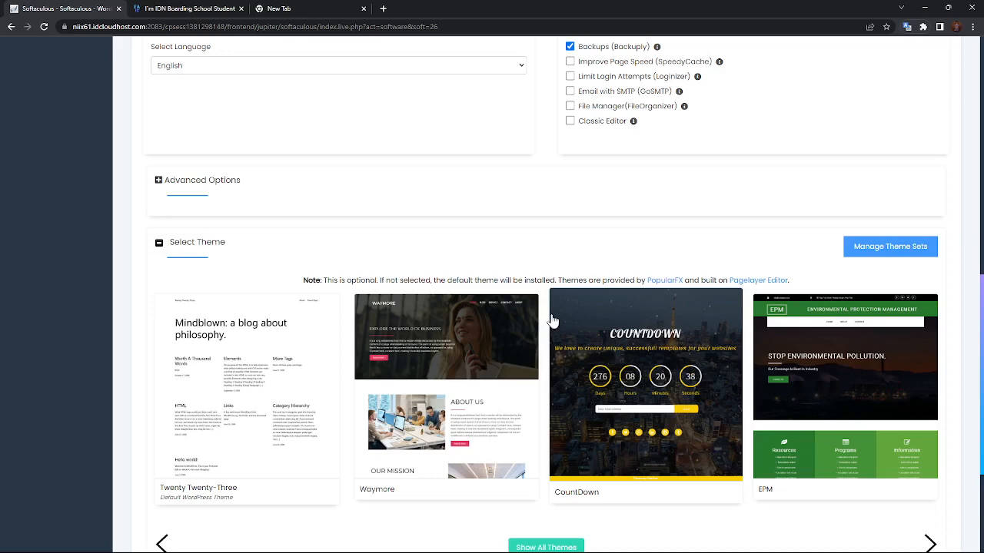
pyautogui.scroll(-1, 499, 301)
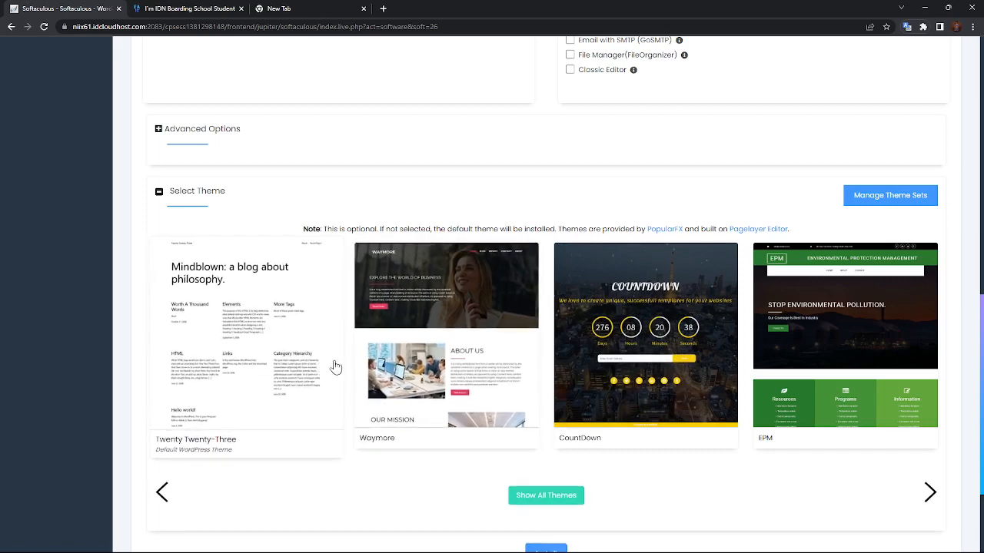
pyautogui.click(930, 493)
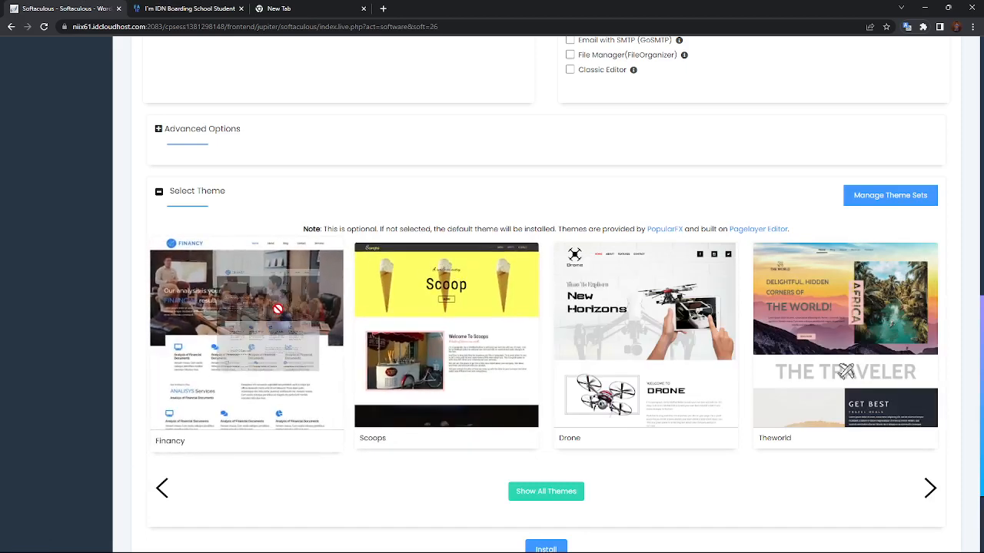
pyautogui.click(283, 318)
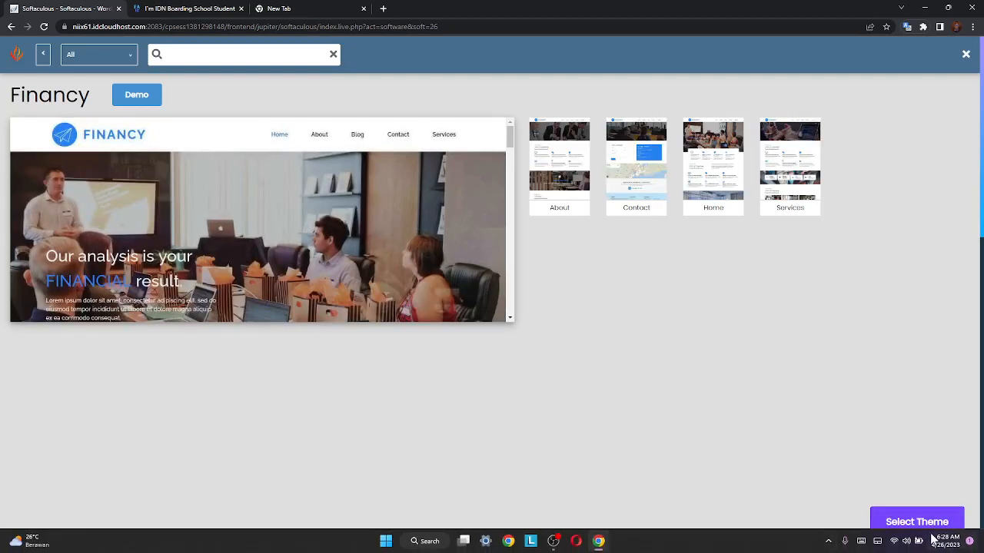
# Choose Financy as the install theme, agreeing to use its demo images.
pyautogui.click(936, 527)
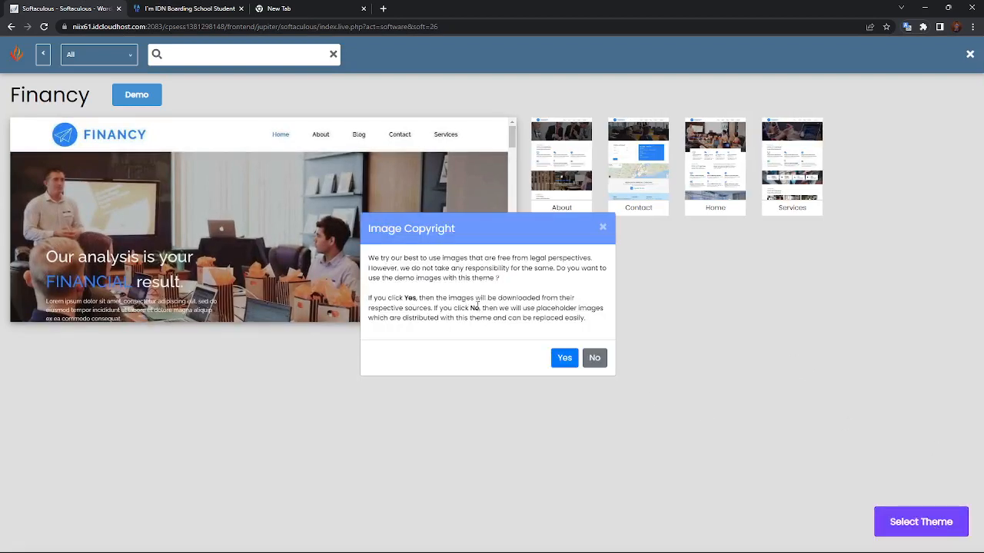
pyautogui.click(565, 358)
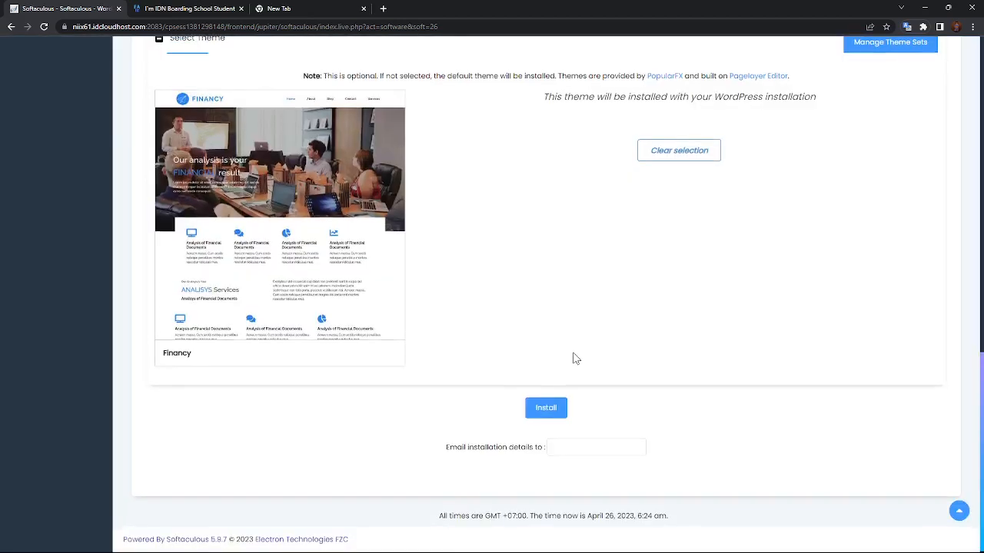
pyautogui.scroll(5, 570, 355)
pyautogui.scroll(5, 565, 345)
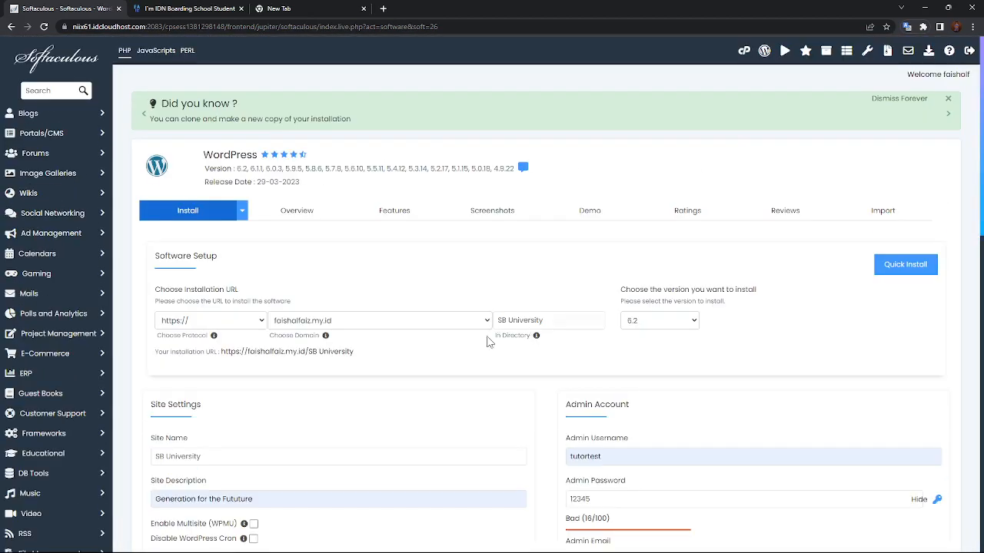
pyautogui.scroll(-15, 487, 341)
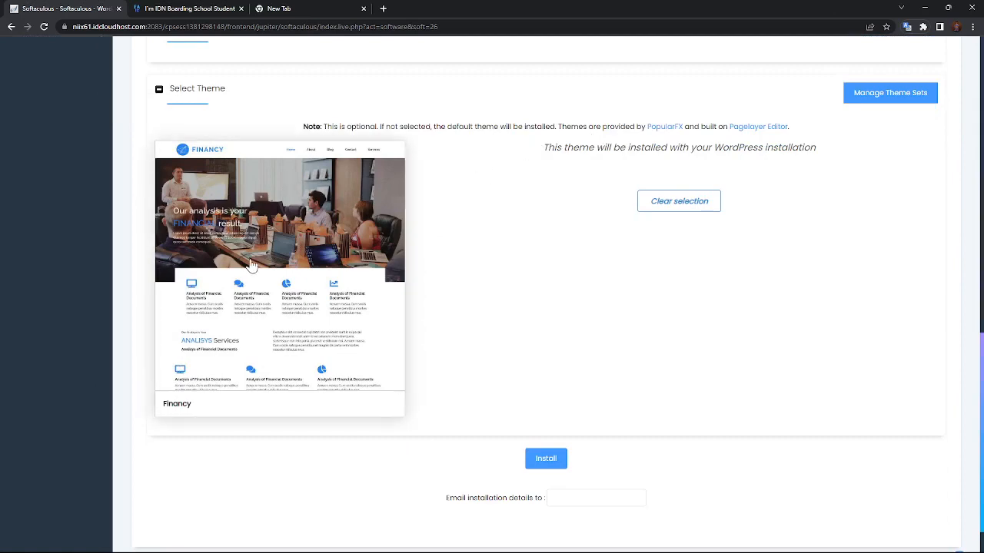
pyautogui.scroll(1, 289, 331)
pyautogui.scroll(15, 376, 363)
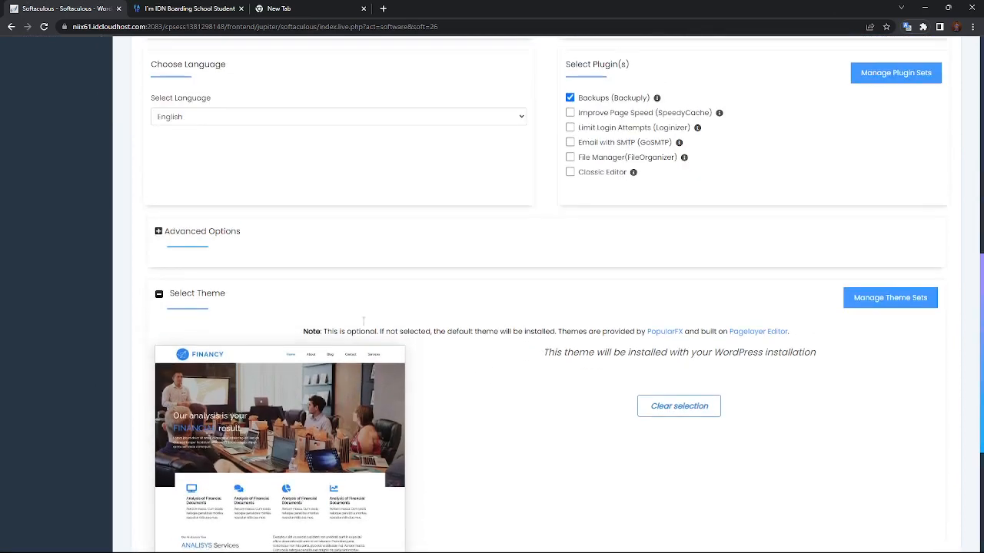
# Review the rest of the form and submit the WordPress installation.
pyautogui.scroll(-2, 127, 282)
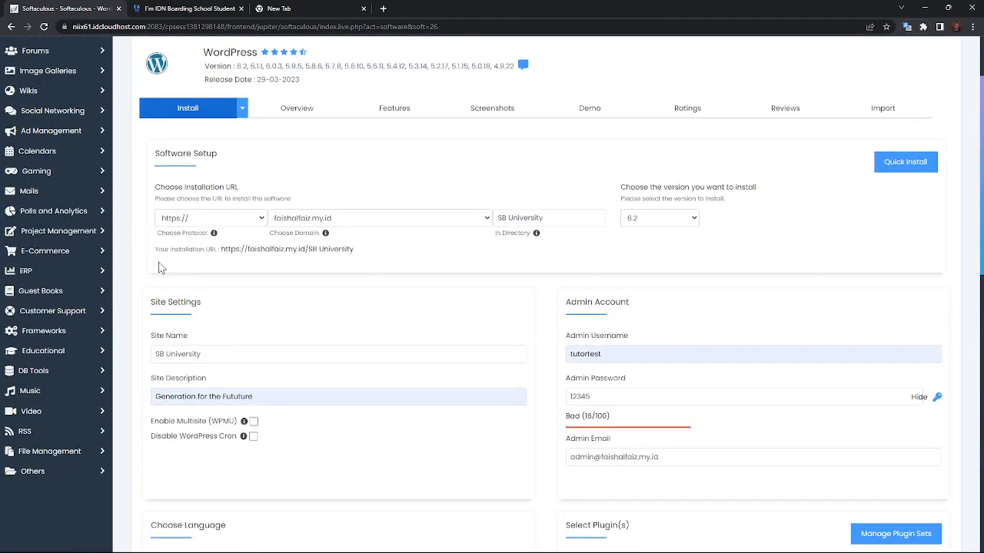
pyautogui.scroll(-2, 584, 457)
pyautogui.scroll(-12, 581, 457)
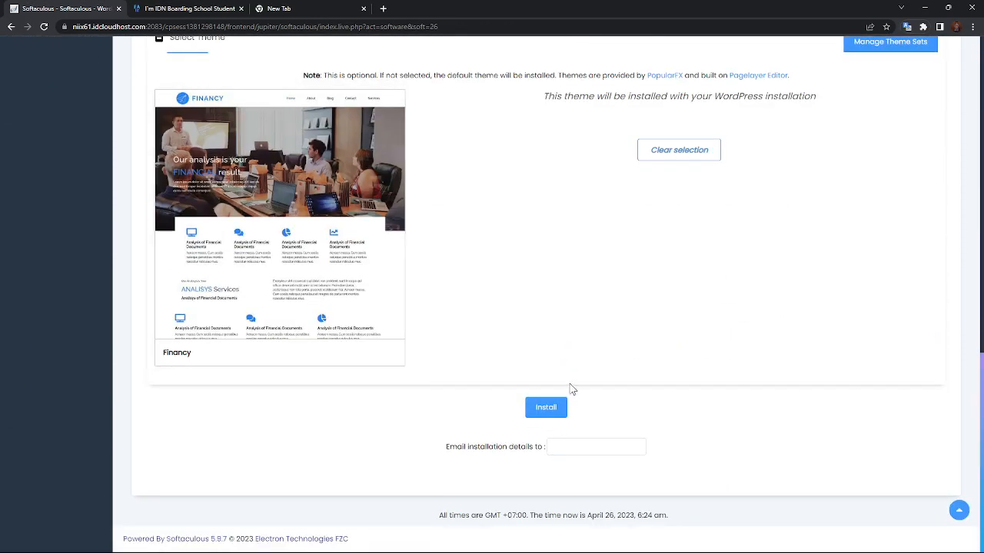
pyautogui.click(540, 413)
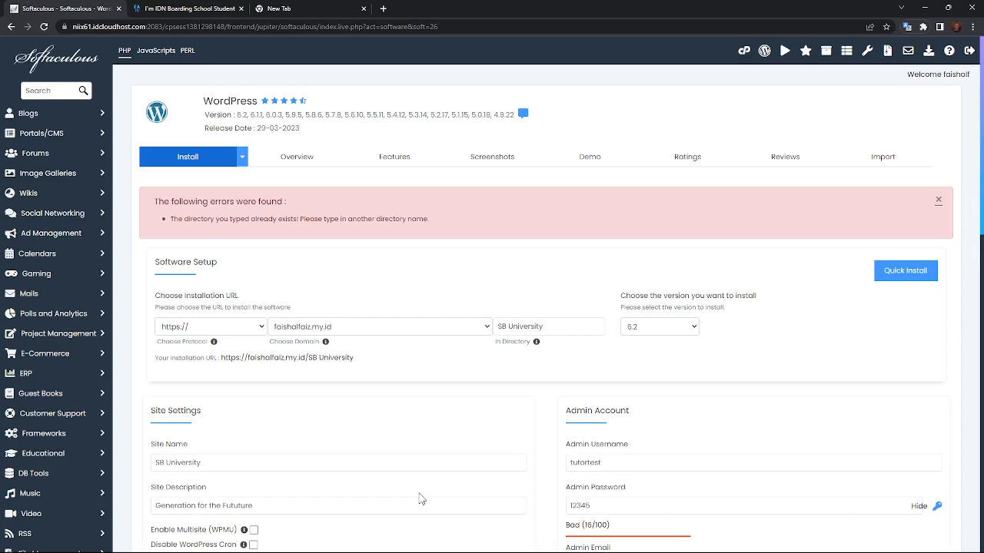
# Scroll through the returned install form to review the directory-exists error and settings.
pyautogui.scroll(-3, 623, 371)
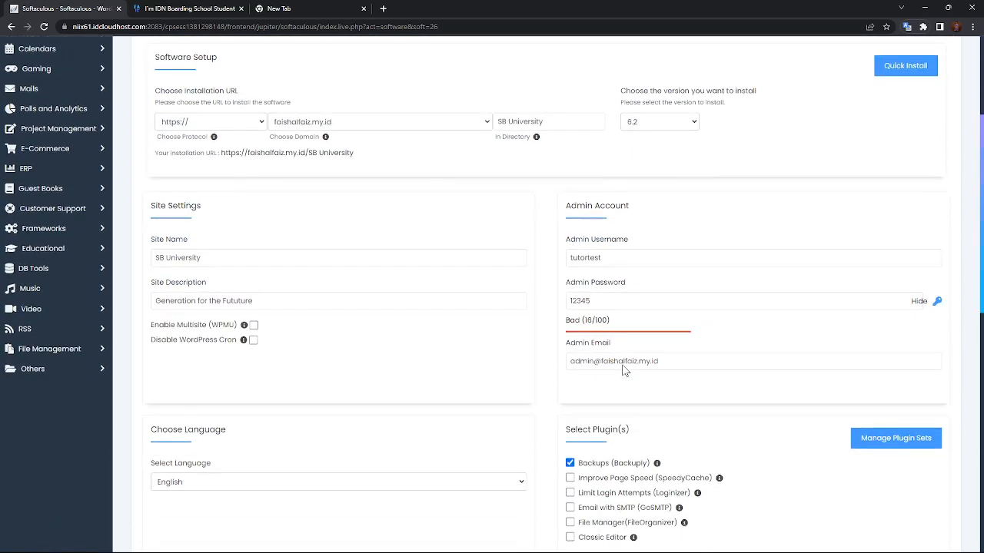
pyautogui.scroll(-1, 630, 361)
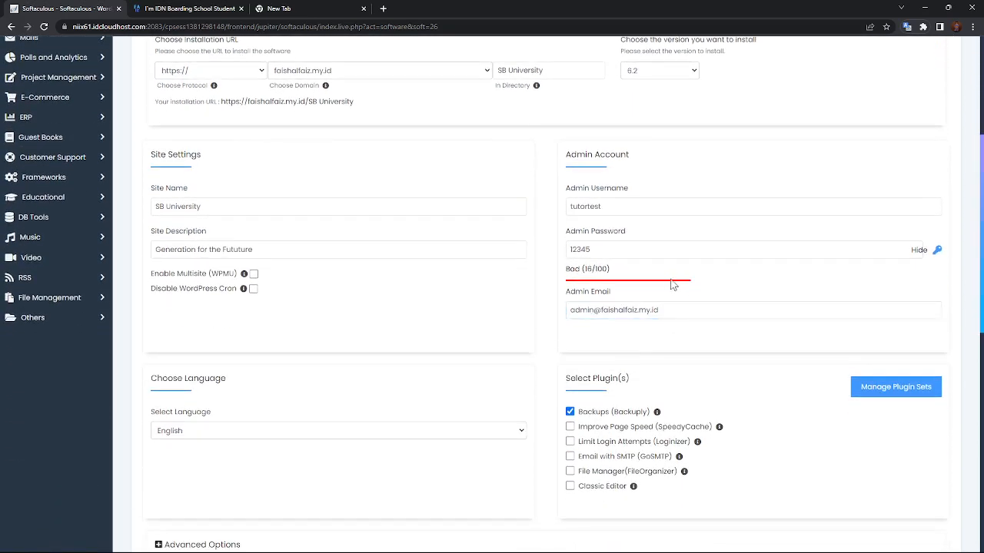
pyautogui.scroll(-9, 472, 345)
pyautogui.scroll(7, 456, 362)
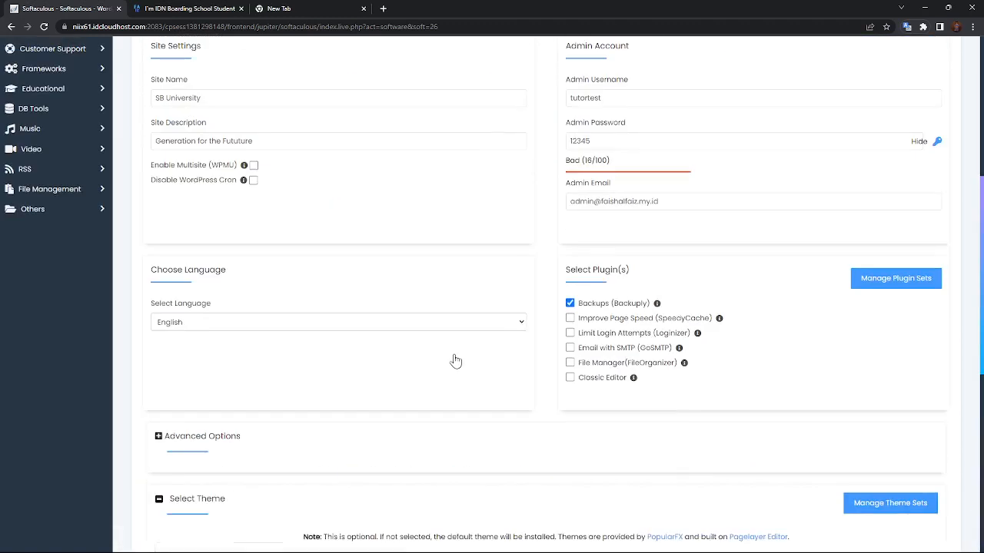
pyautogui.scroll(5, 456, 361)
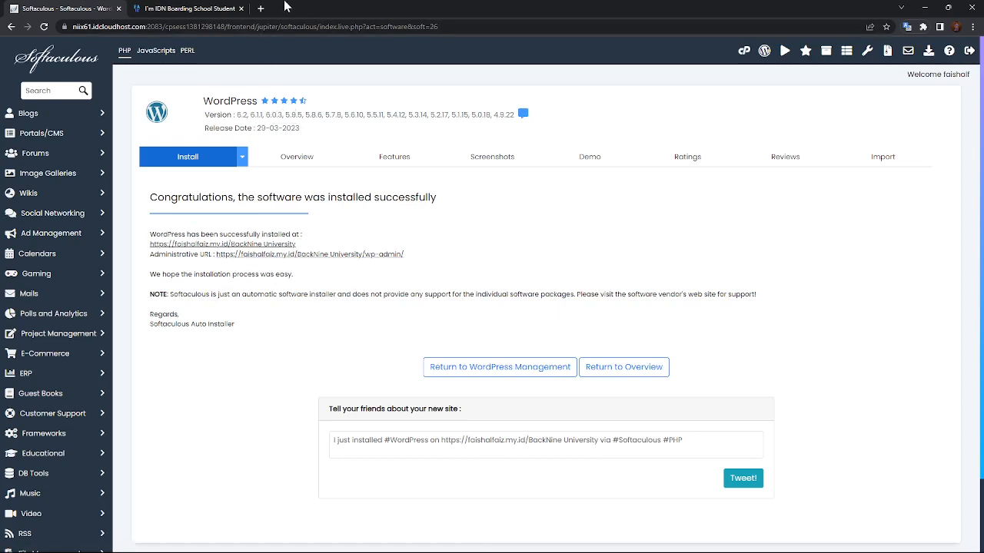
# Close the unrelated student page tab and open the newly installed BackNine University site.
pyautogui.click(241, 9)
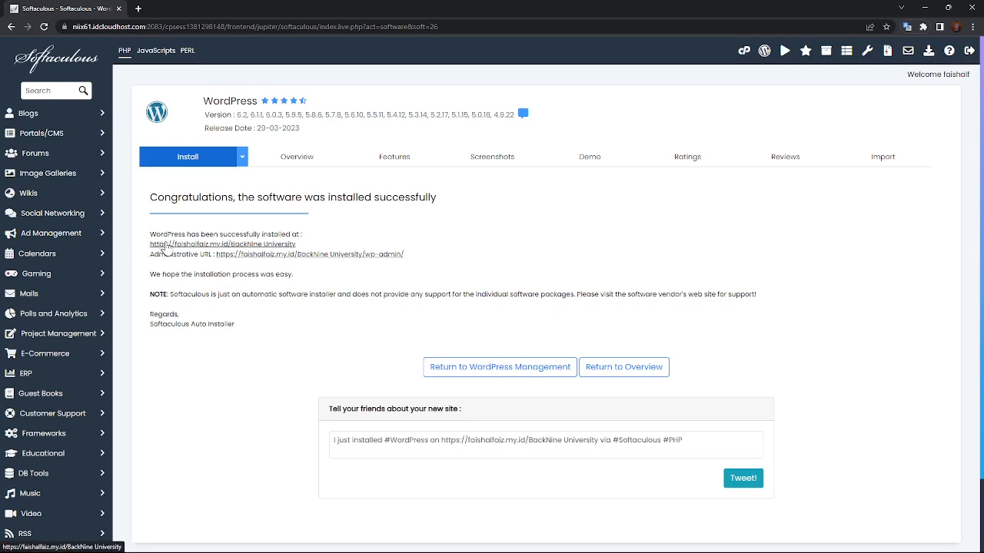
pyautogui.click(165, 245)
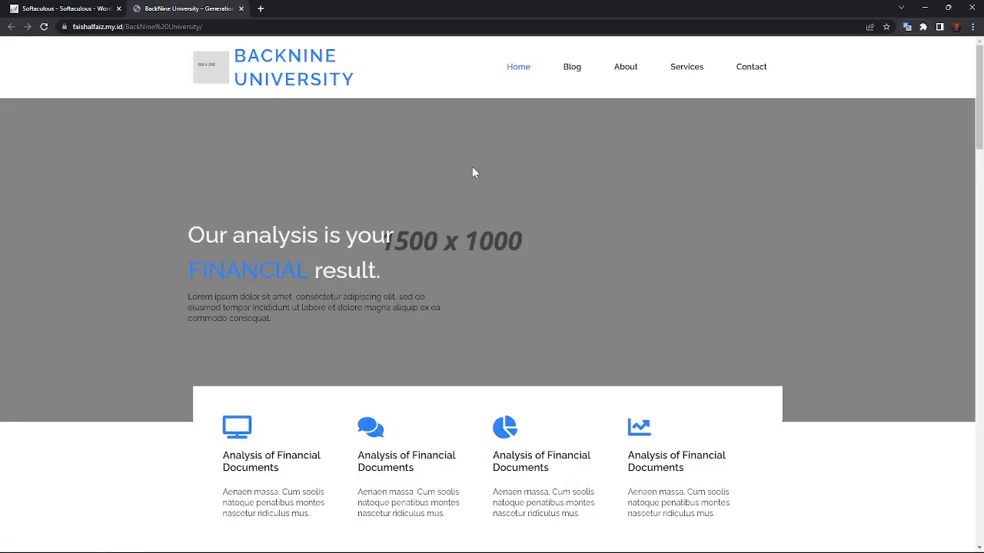
# Look over the new site's Financy homepage, then go back to the Softaculous install-success tab.
pyautogui.scroll(-15, 469, 169)
pyautogui.scroll(-5, 438, 208)
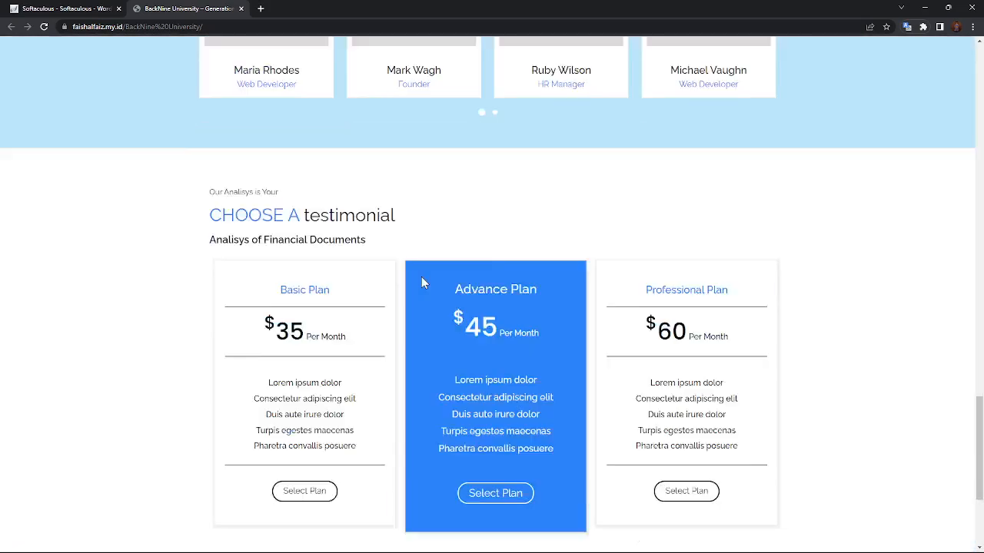
pyautogui.scroll(20, 380, 226)
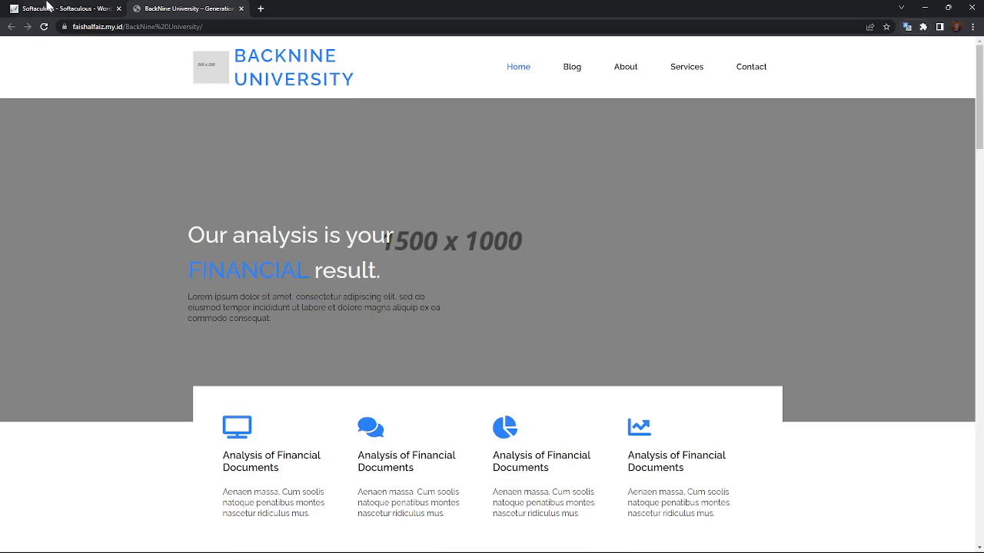
pyautogui.scroll(-4, 90, 131)
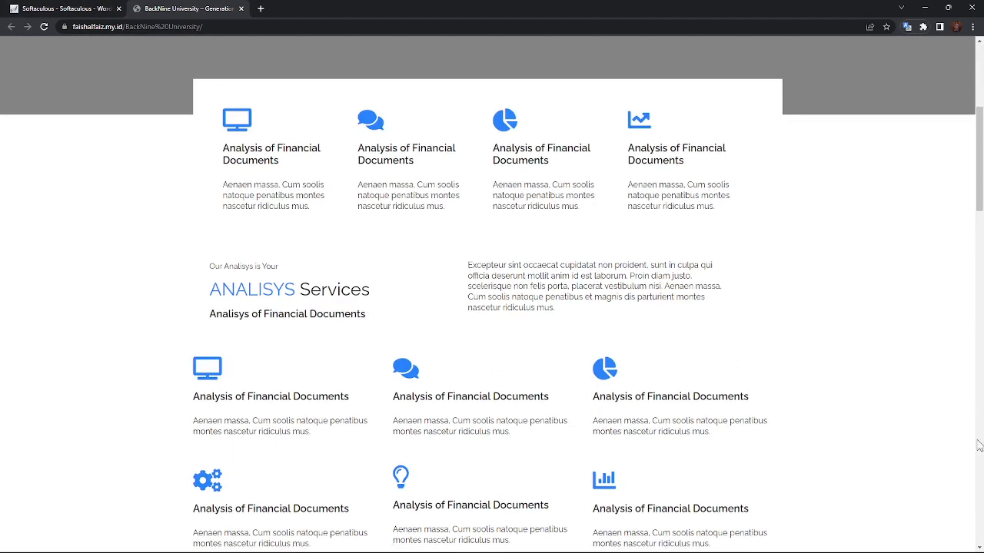
pyautogui.scroll(-10, 773, 276)
pyautogui.scroll(10, 571, 241)
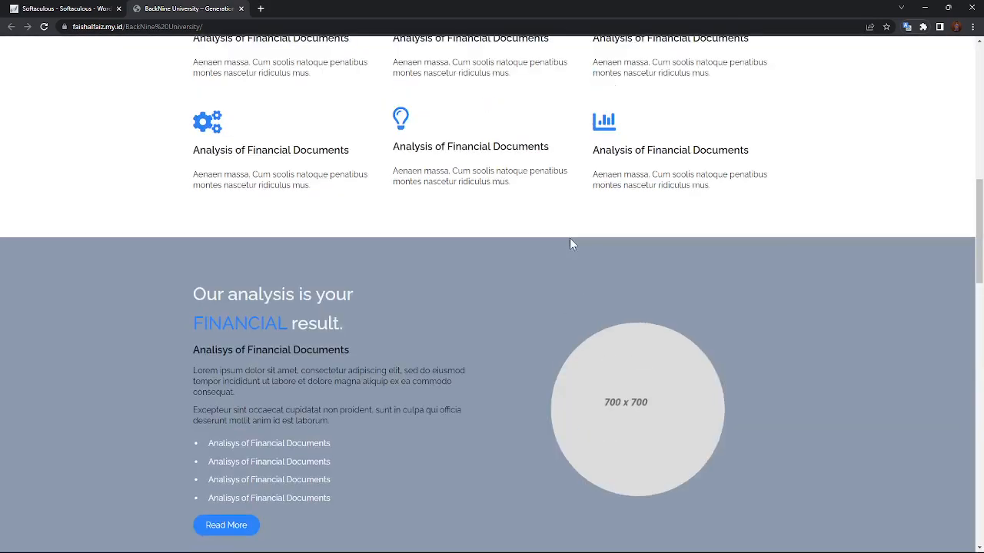
pyautogui.scroll(4, 432, 152)
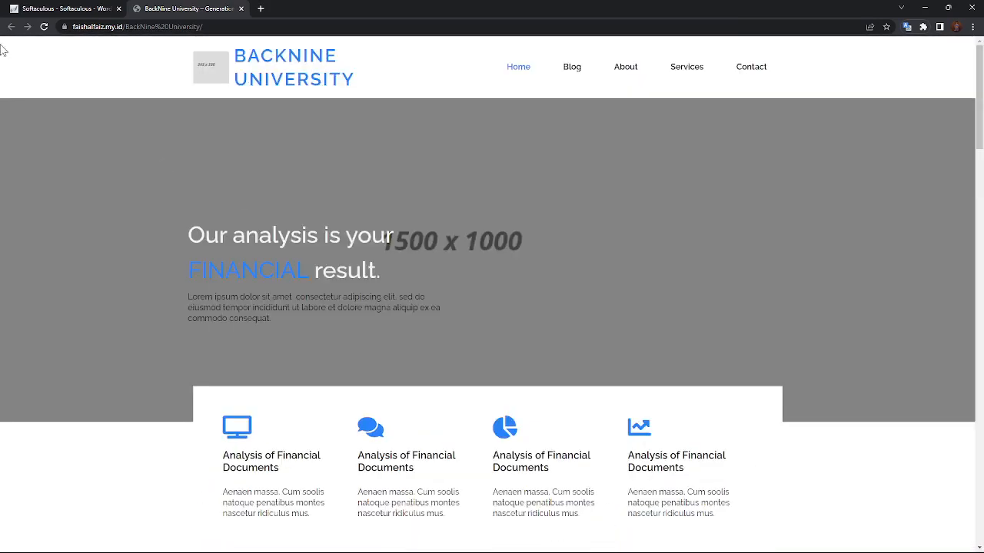
pyautogui.click(21, 7)
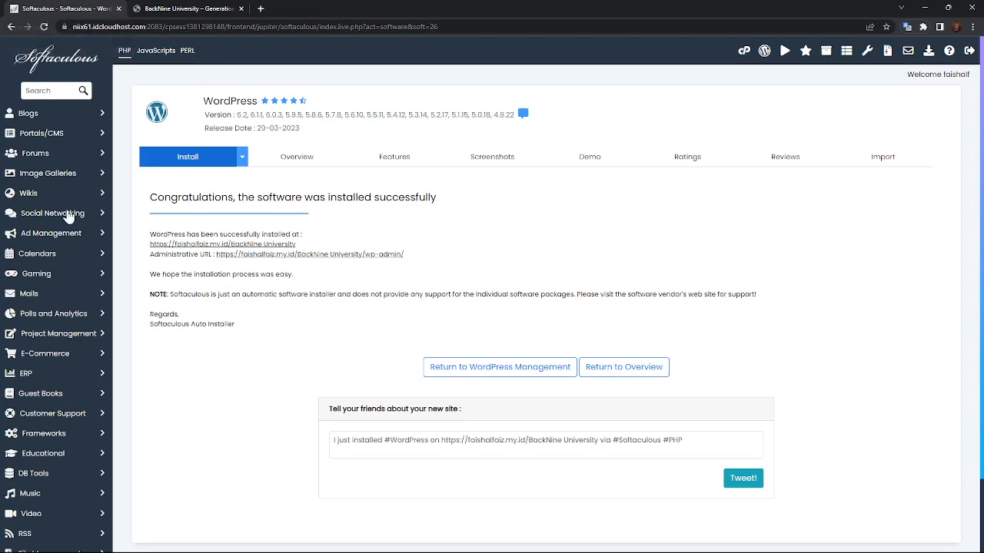
# Close the Softaculous tab and glance over the BackNine University homepage.
pyautogui.click(118, 10)
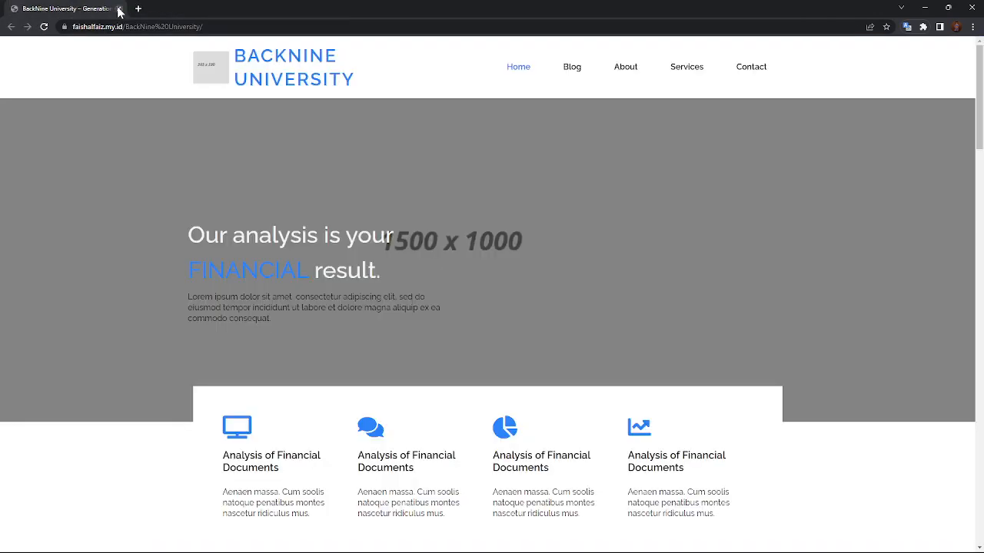
pyautogui.scroll(-20, 253, 179)
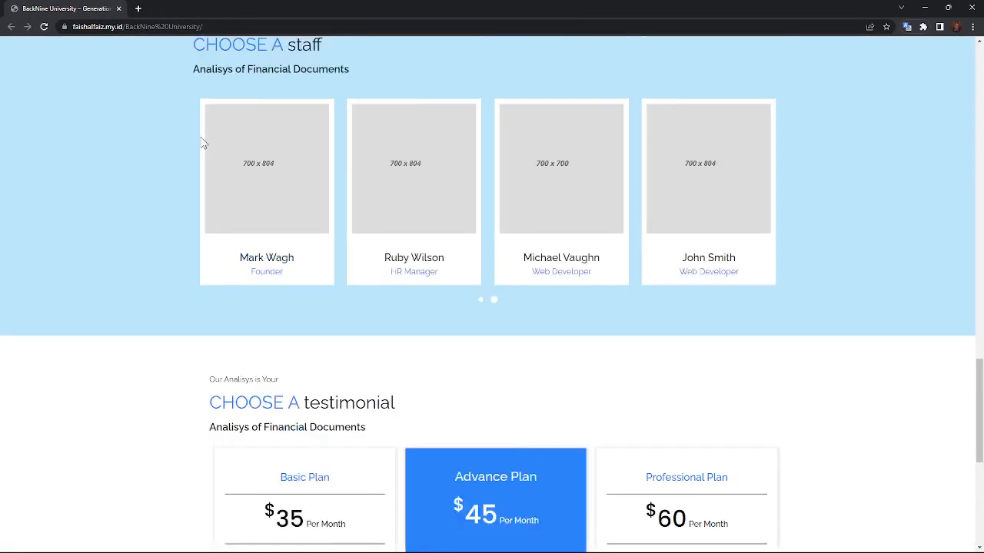
pyautogui.scroll(8, 202, 145)
pyautogui.scroll(12, 196, 117)
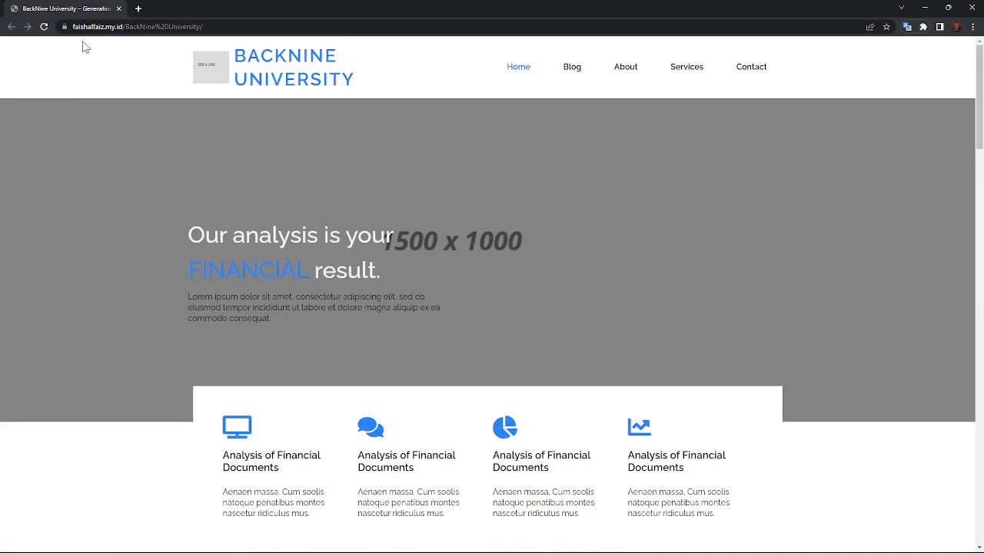
# Duplicate the BackNine University site tab.
pyautogui.rightClick(87, 13)
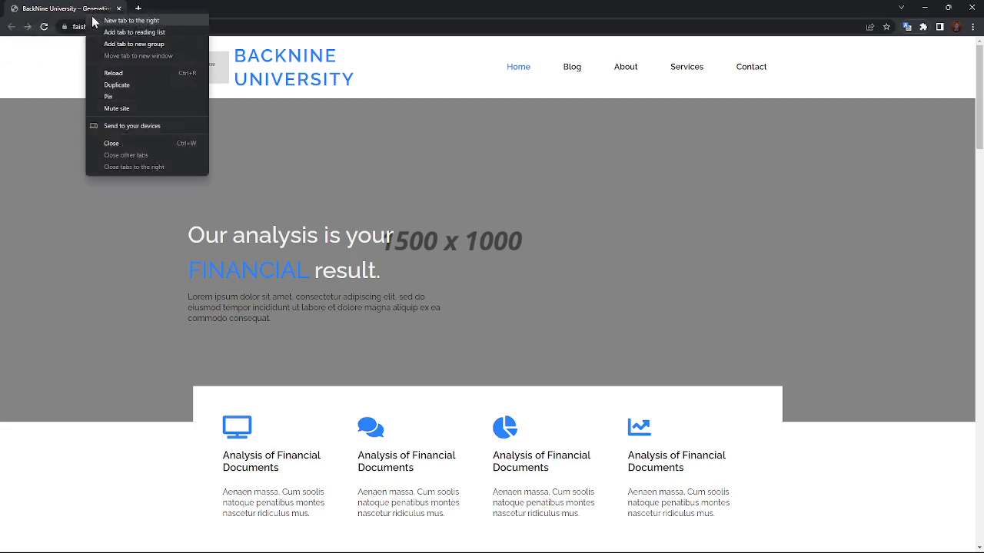
pyautogui.click(54, 48)
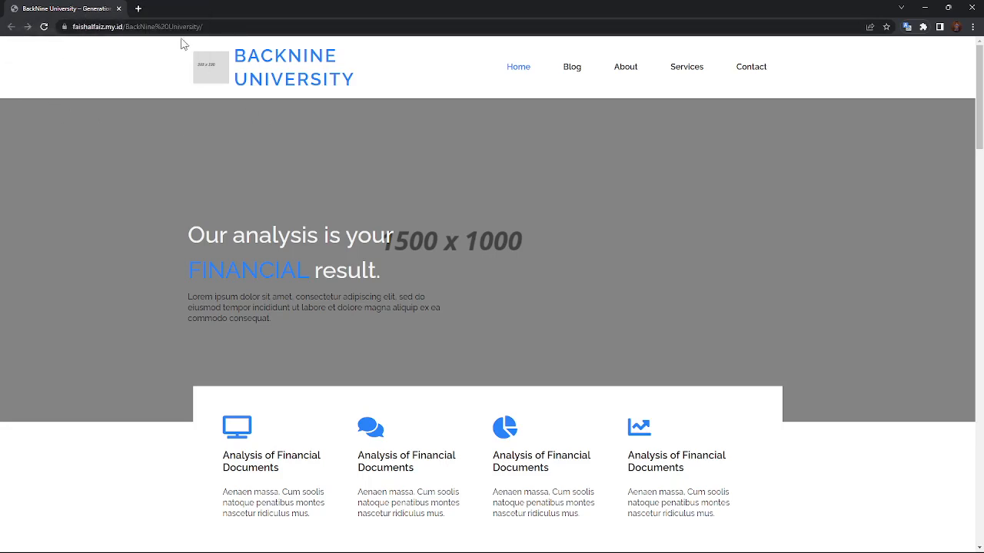
pyautogui.rightClick(87, 13)
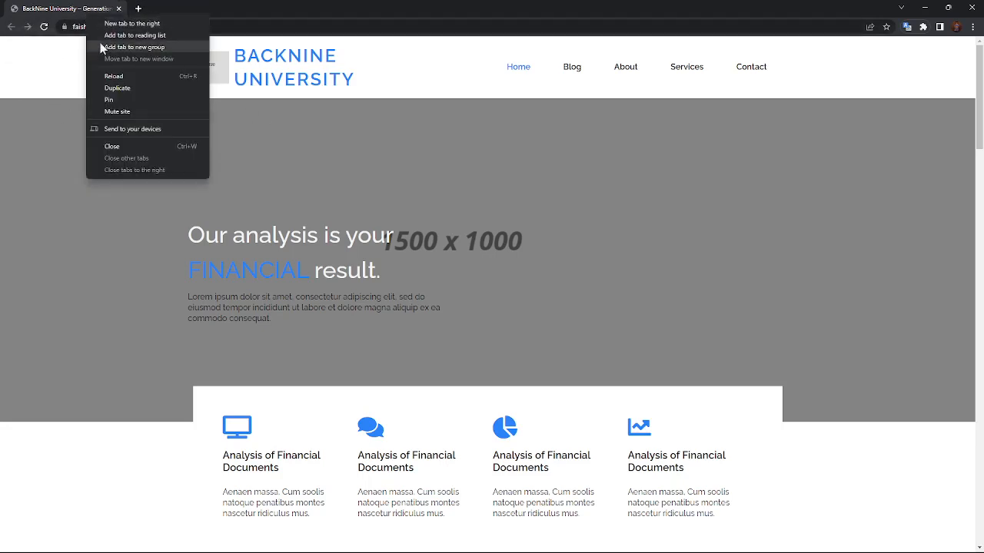
pyautogui.click(117, 90)
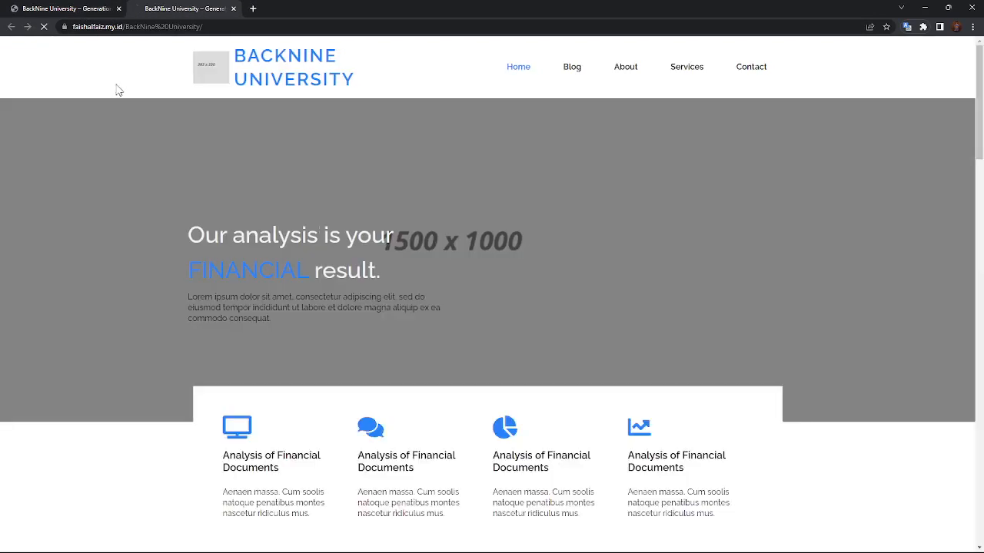
# Place the caret at the end of the site's web address, ready to edit it.
pyautogui.click(228, 26)
pyautogui.click(228, 26)
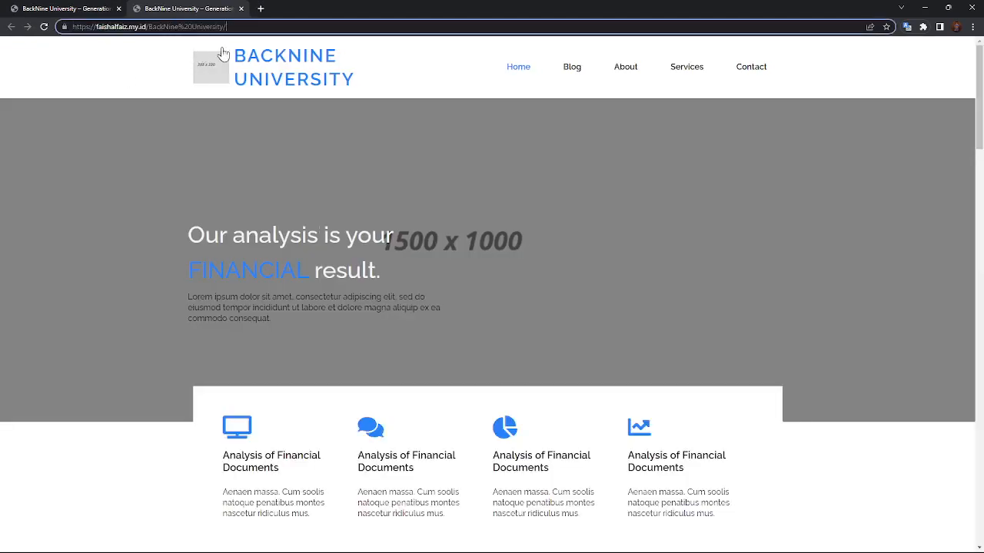
pyautogui.click(288, 122)
pyautogui.click(238, 26)
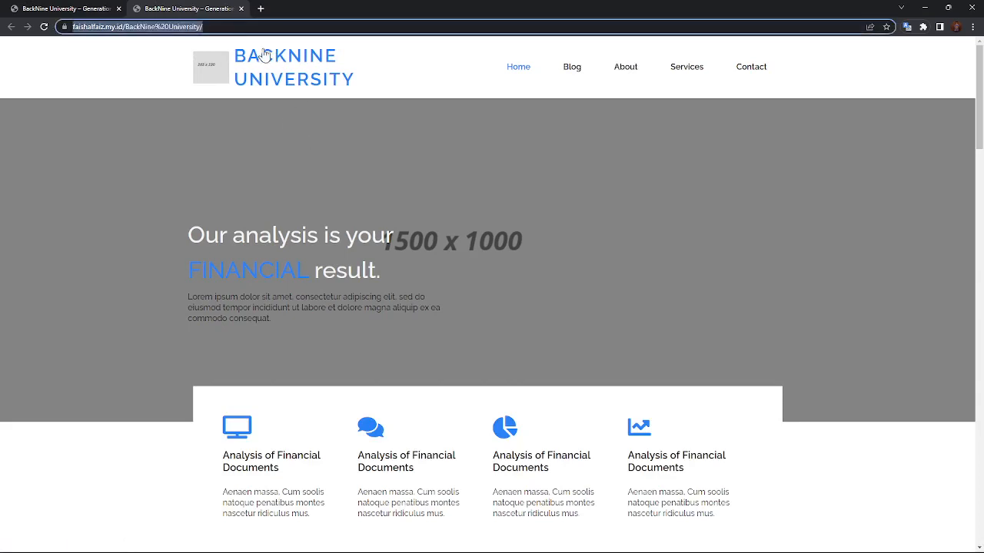
pyautogui.click(245, 28)
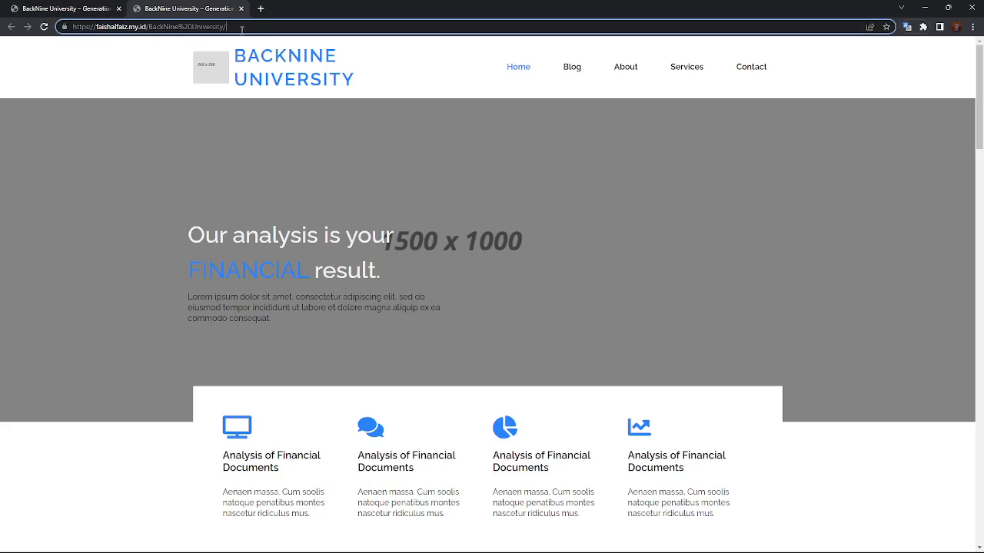
# Append wp-admin to the address to reach the site's login page.
pyautogui.write('wp-ad')
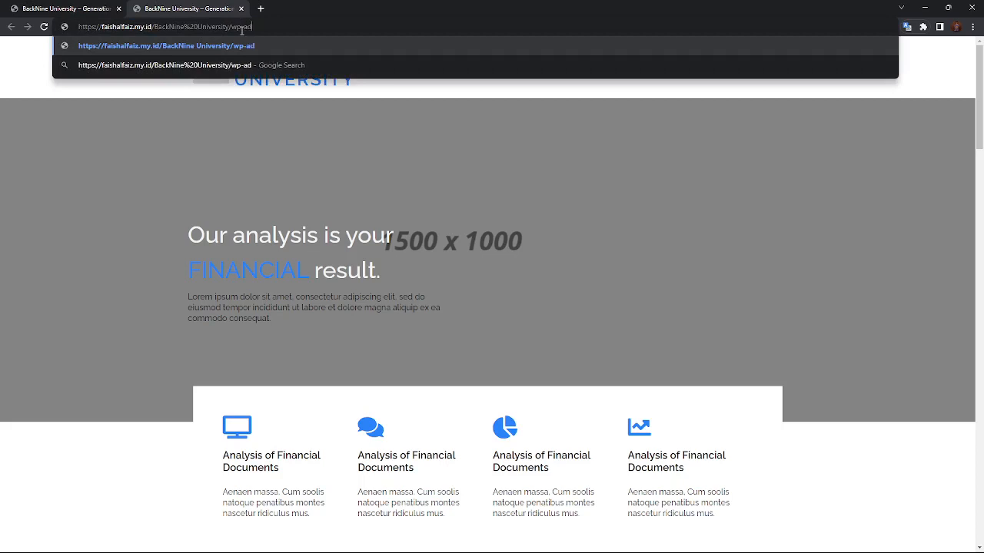
pyautogui.write('min')
pyautogui.press('Return')
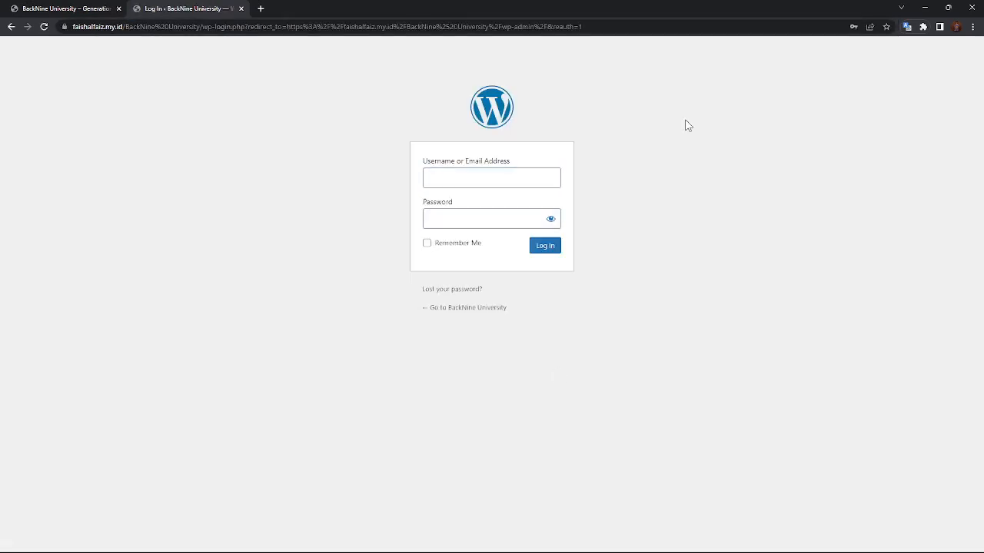
pyautogui.moveTo(461, 551)
# Fill in the admin username and password, leaving Remember Me unticked.
pyautogui.click(462, 183)
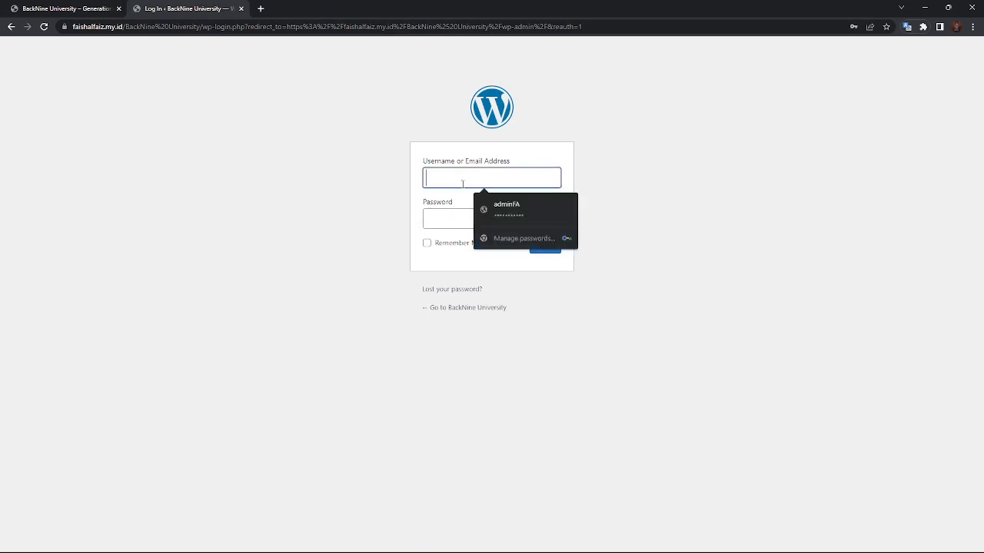
pyautogui.write('tutortest')
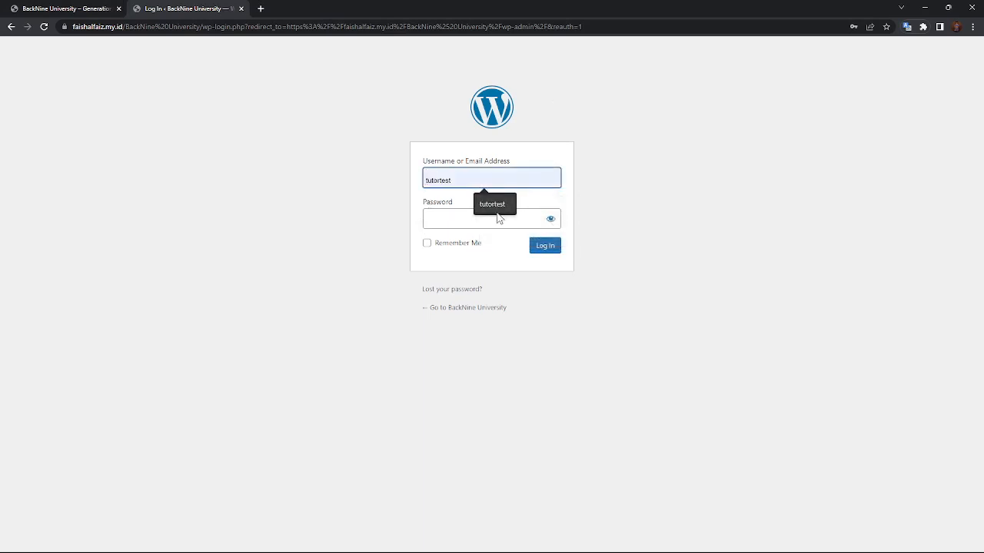
pyautogui.click(494, 205)
pyautogui.click(465, 214)
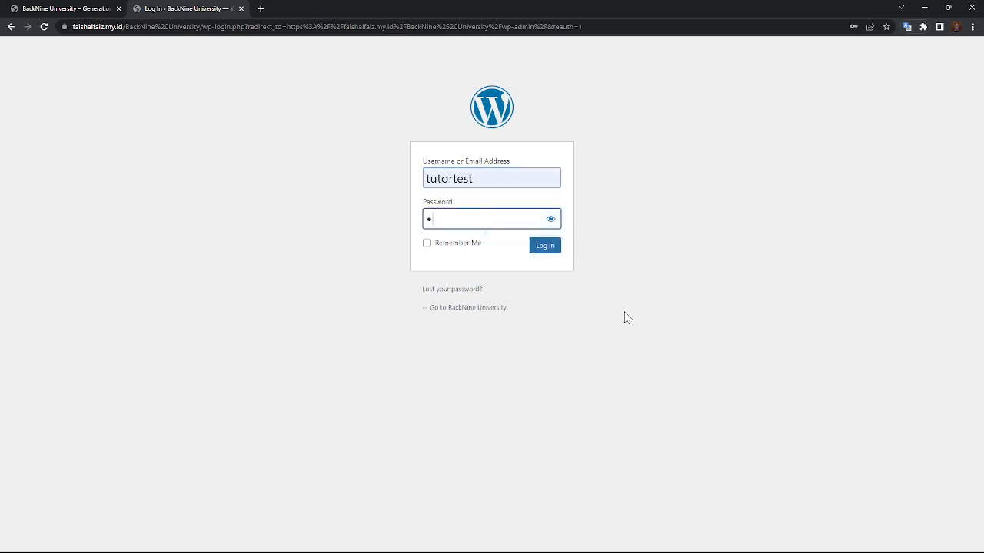
pyautogui.click(599, 279)
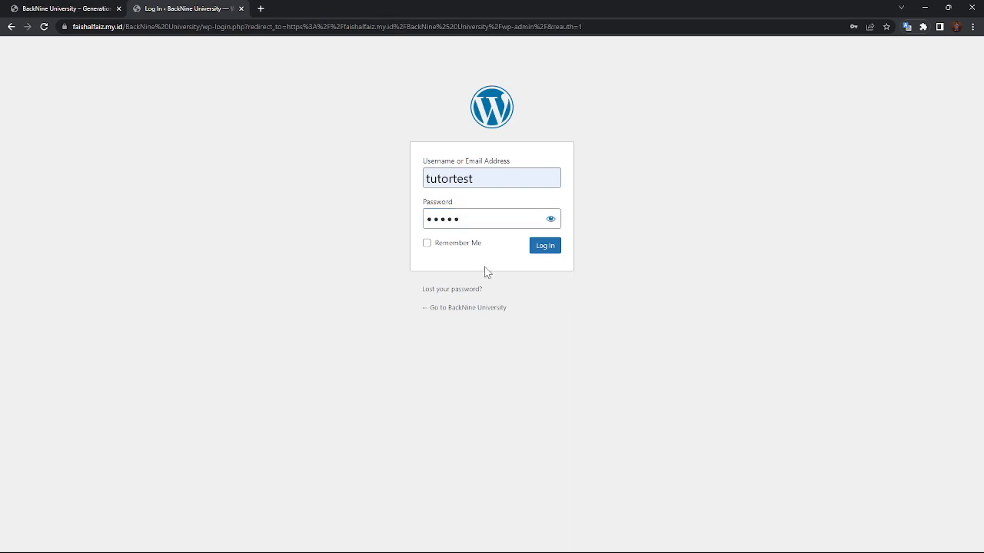
pyautogui.click(428, 244)
pyautogui.click(428, 245)
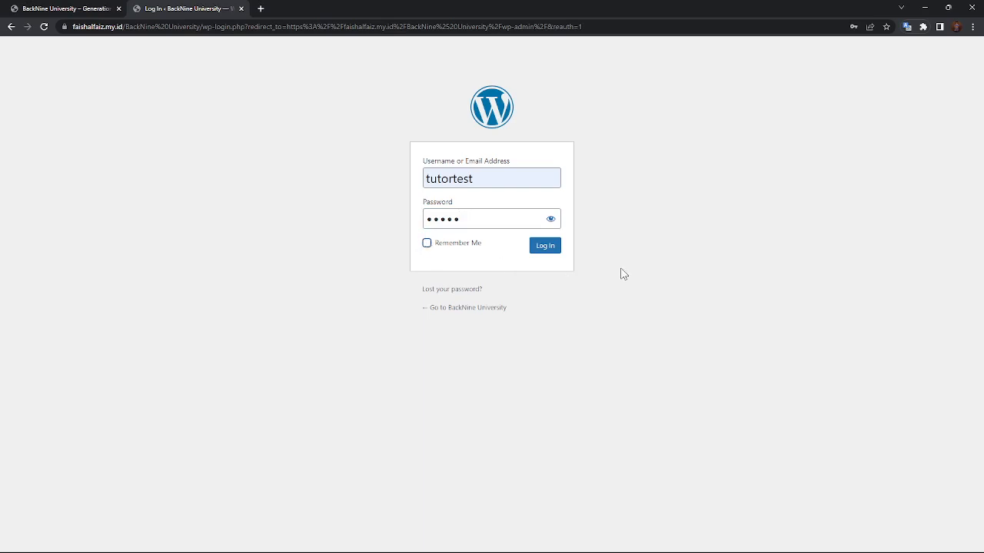
# Log in and scroll through the BackNine University admin Dashboard.
pyautogui.click(542, 251)
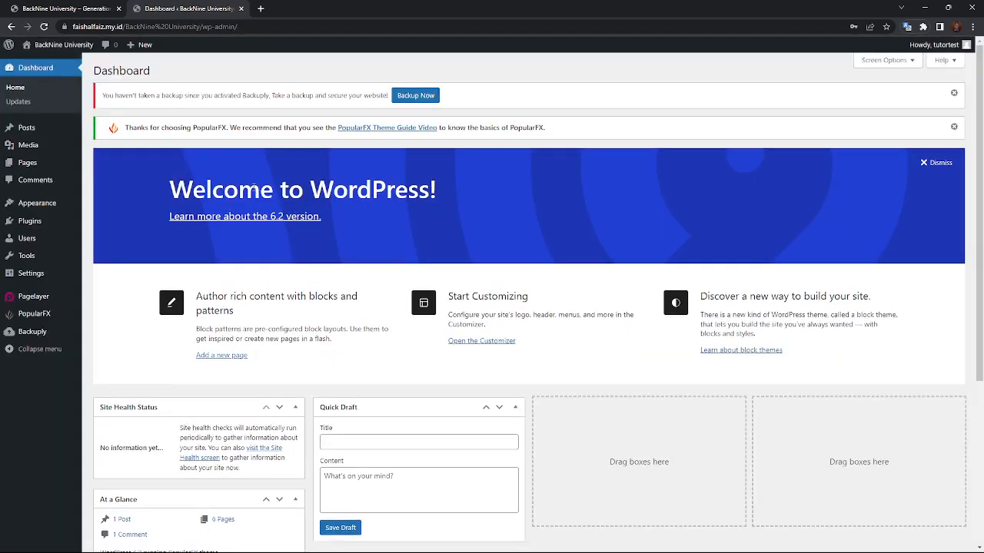
pyautogui.scroll(-3, 814, 367)
pyautogui.scroll(3, 577, 335)
pyautogui.moveTo(77, 206)
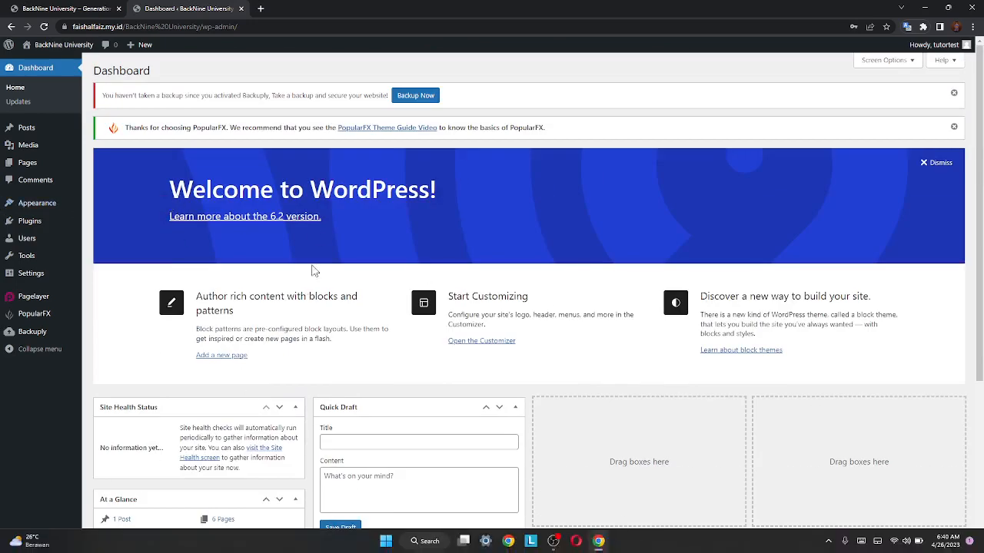
pyautogui.scroll(-2, 257, 187)
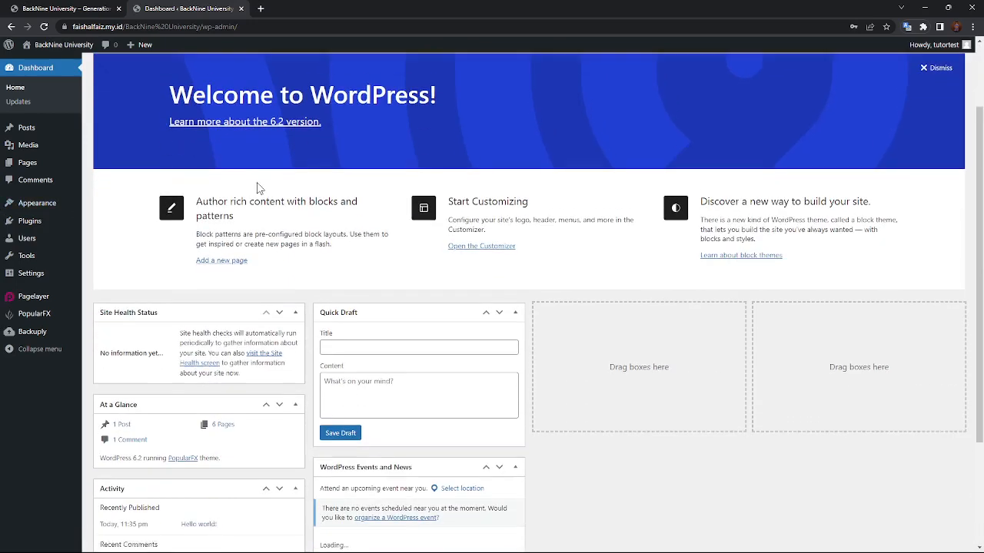
pyautogui.scroll(2, 277, 154)
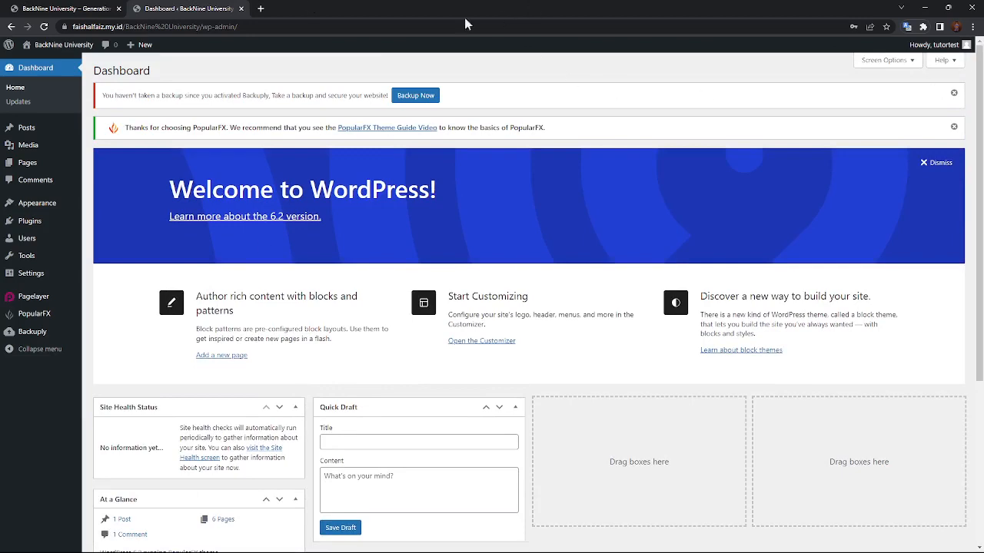
pyautogui.scroll(-3, 315, 315)
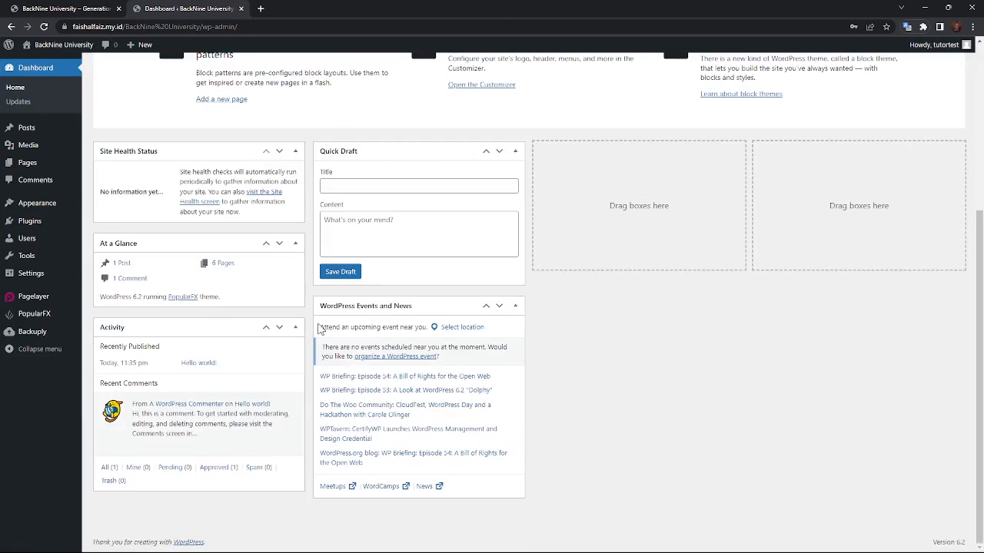
pyautogui.scroll(3, 391, 423)
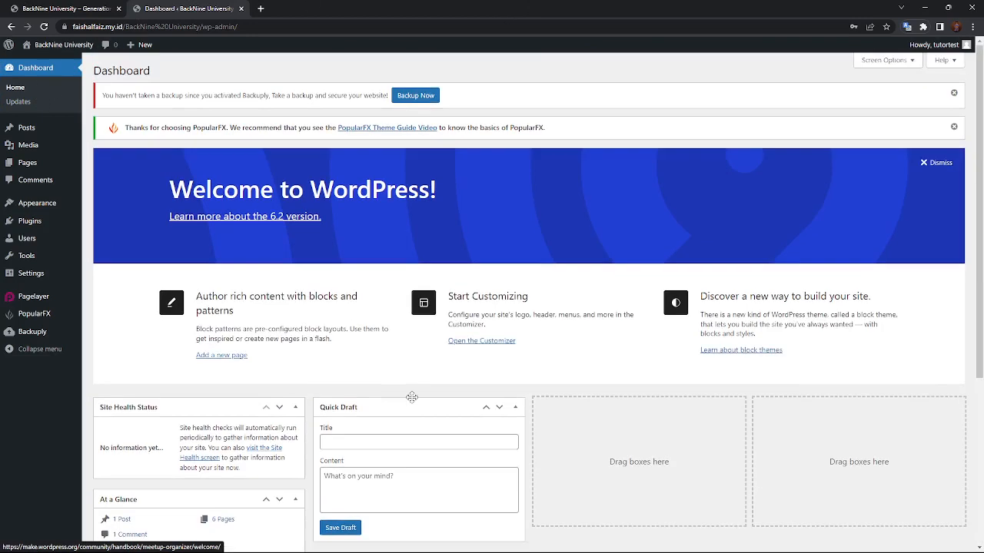
pyautogui.scroll(-3, 454, 358)
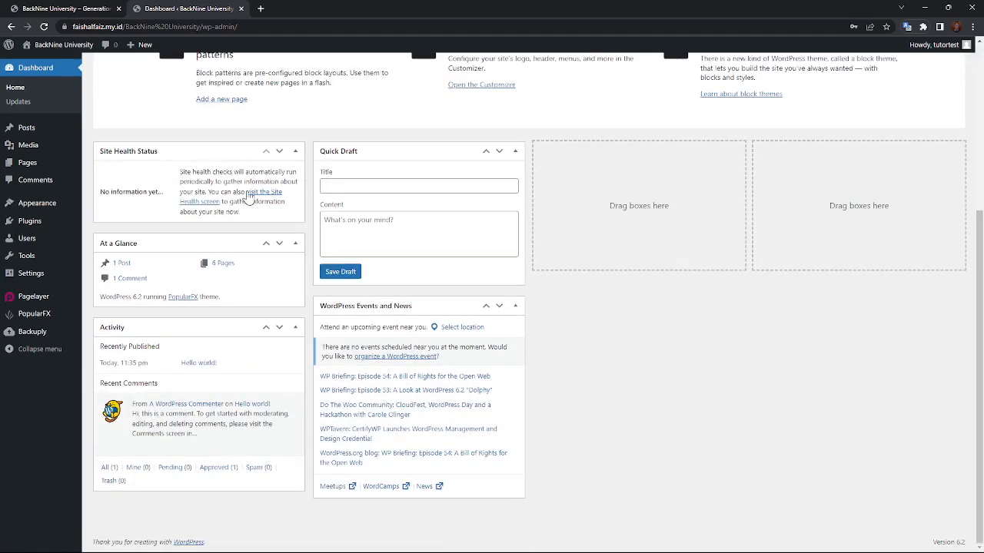
# Open the Updates page confirming WordPress 6.2 is current.
pyautogui.moveTo(77, 342)
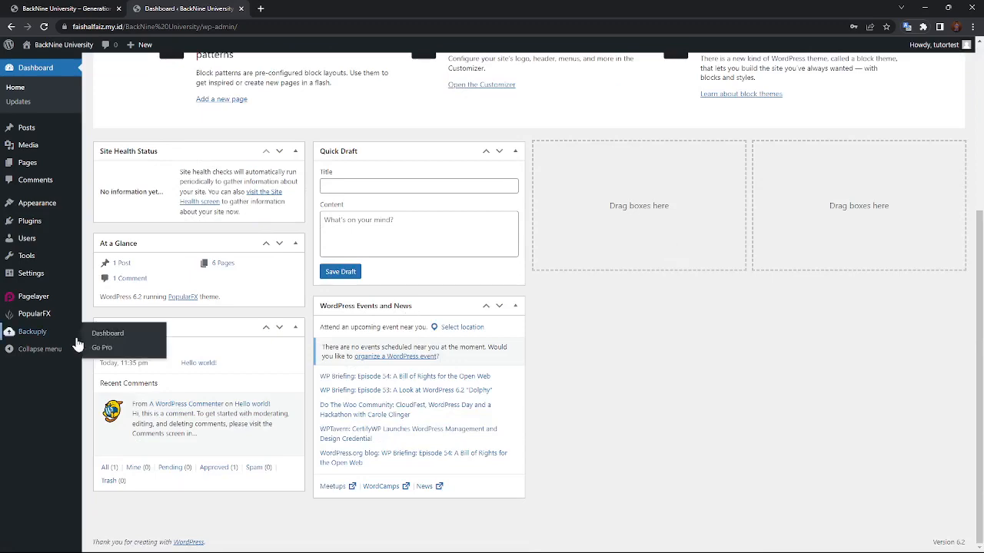
pyautogui.click(19, 104)
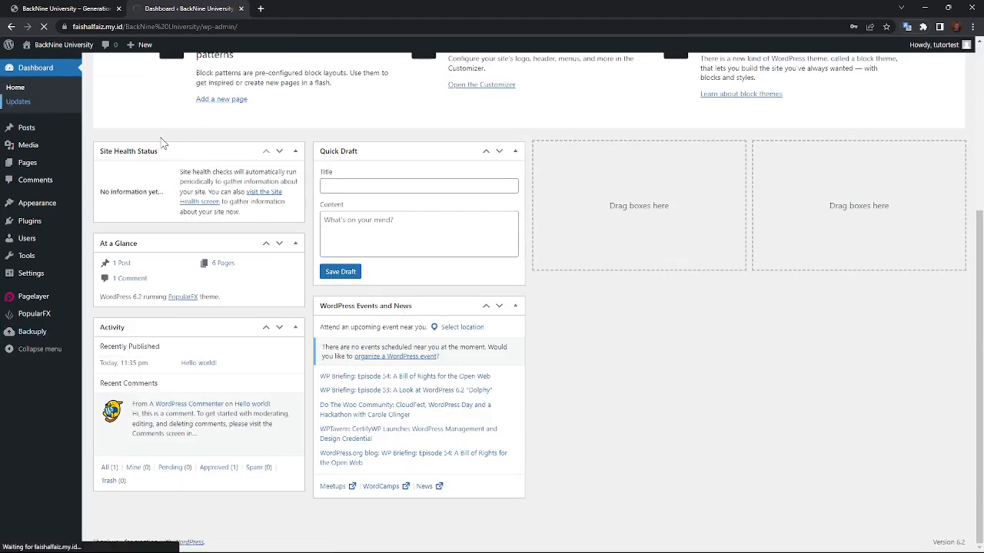
pyautogui.scroll(4, 162, 144)
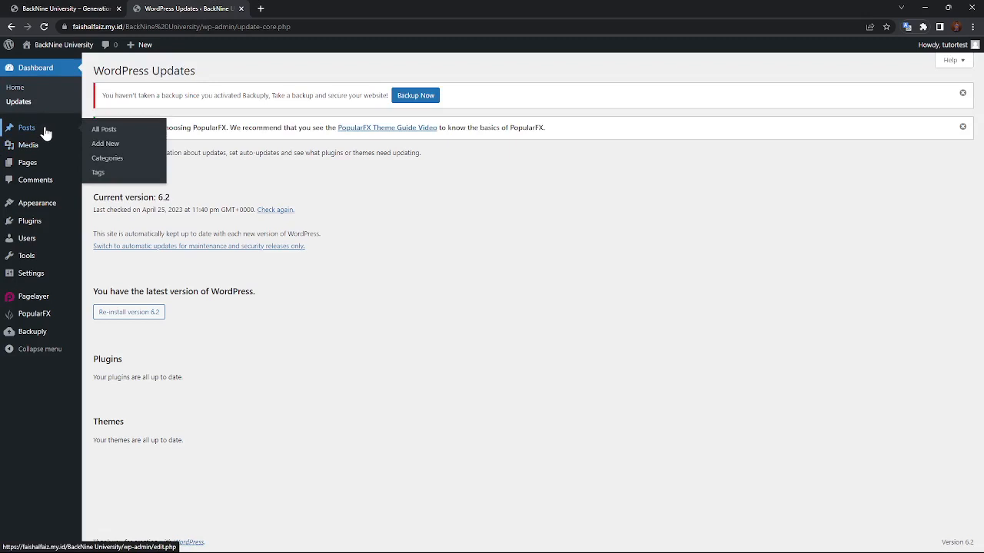
# Browse the Posts list and Media Library, then the Pages list of seven pages.
pyautogui.click(45, 131)
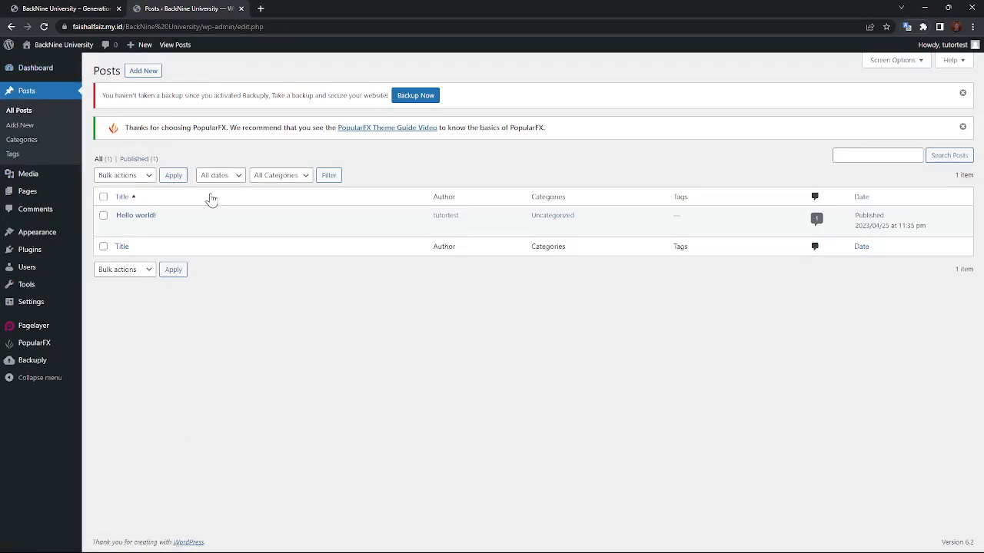
pyautogui.moveTo(207, 229)
pyautogui.click(24, 179)
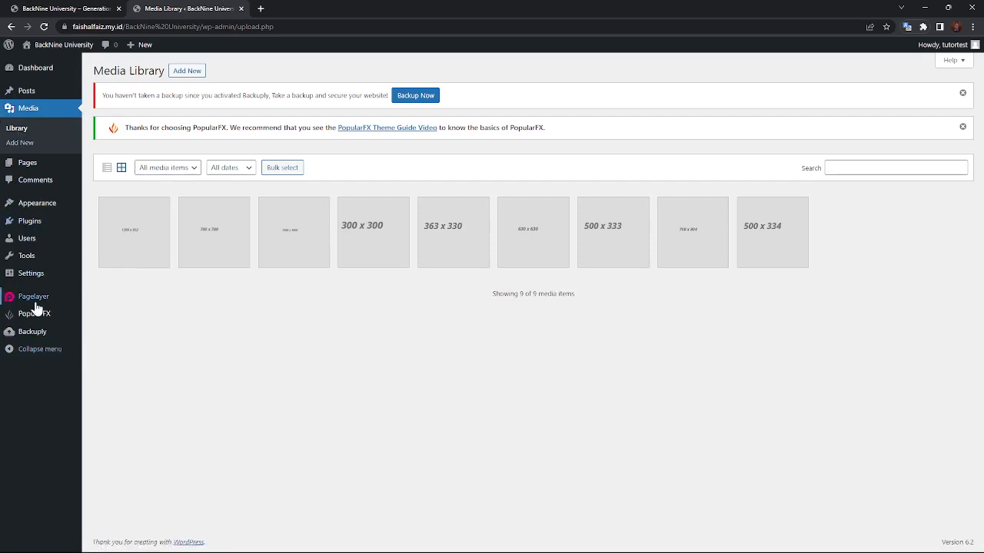
pyautogui.moveTo(36, 309)
pyautogui.moveTo(7, 169)
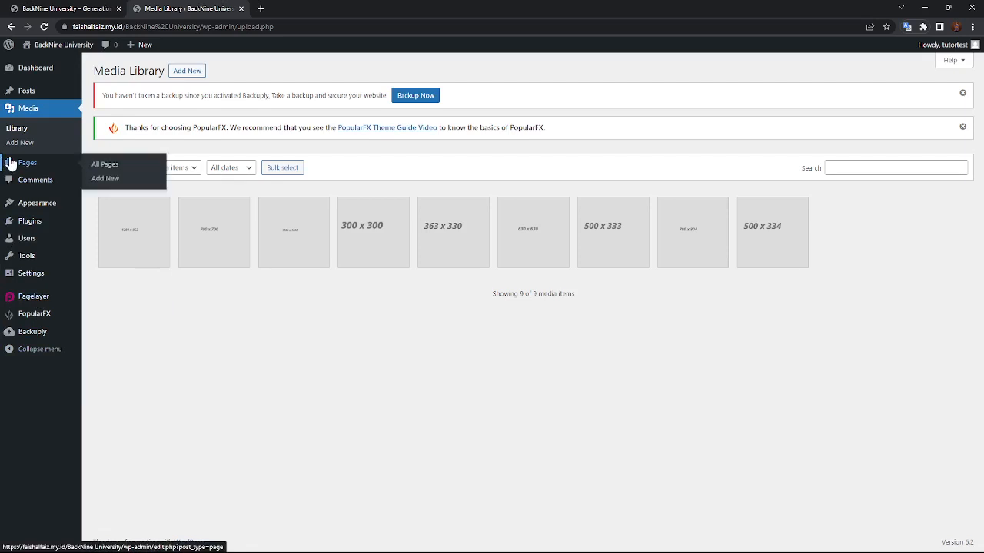
pyautogui.click(10, 163)
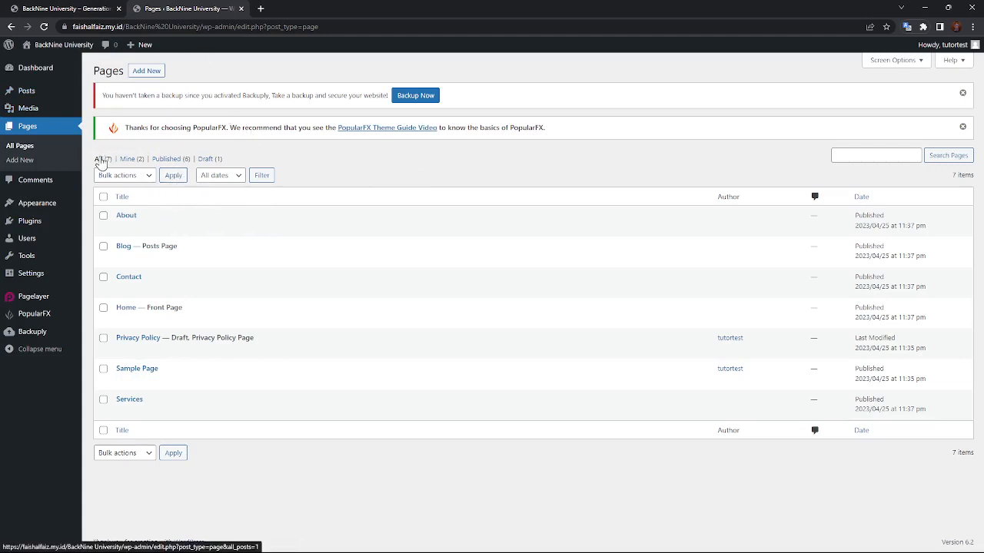
# Browse the Comments page and the installed Themes.
pyautogui.click(44, 186)
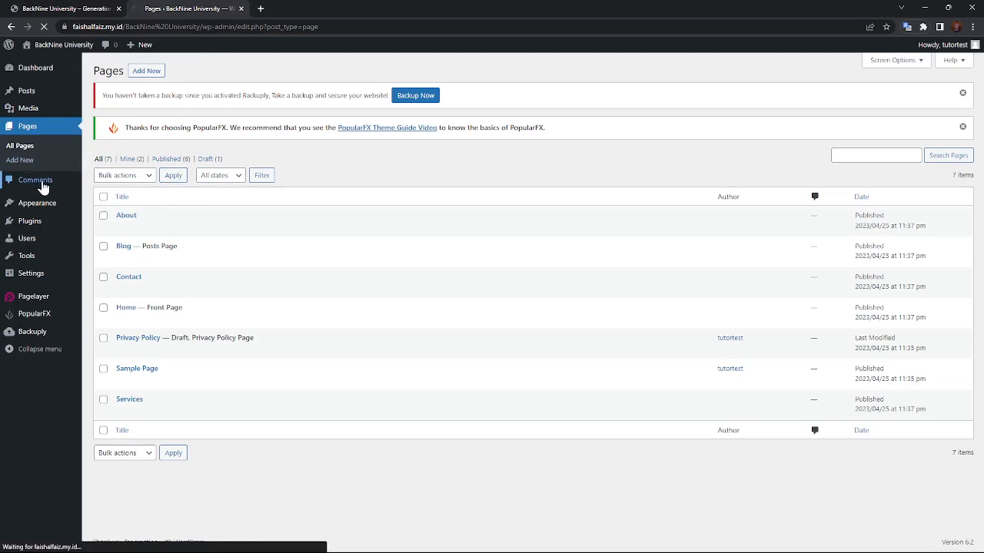
pyautogui.moveTo(4, 189)
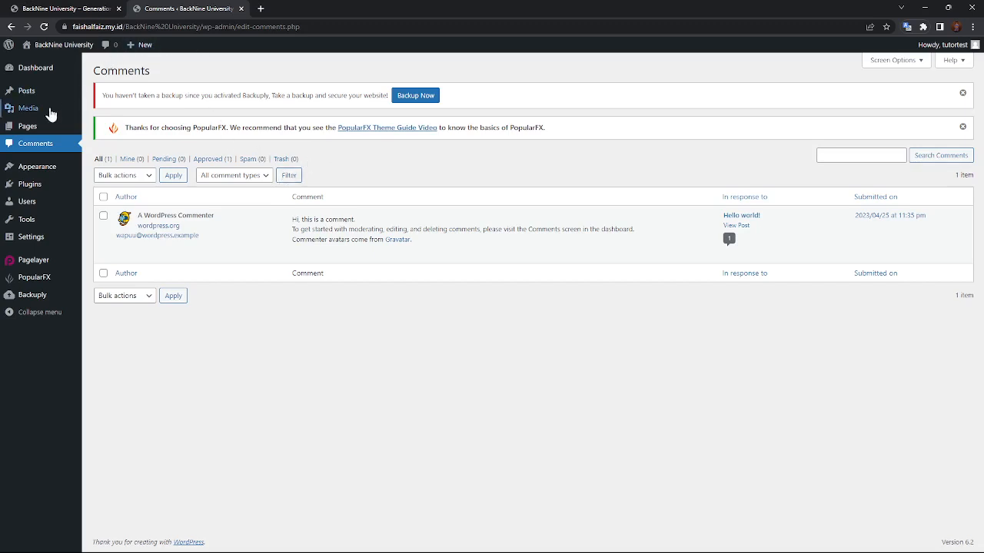
pyautogui.click(18, 167)
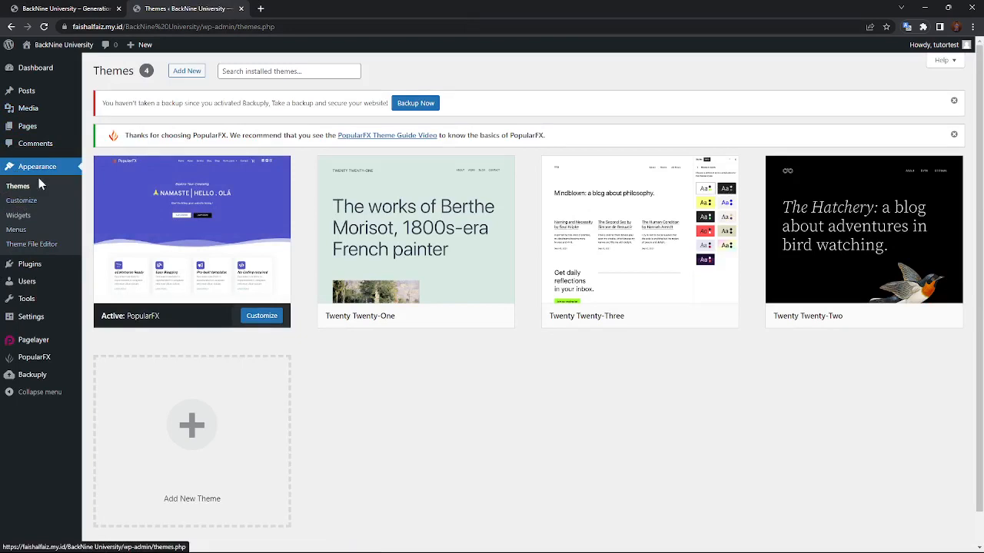
# View the Customizer and Widgets editor, dismissing its welcome tour, then the five installed Plugins.
pyautogui.click(30, 203)
pyautogui.click(34, 218)
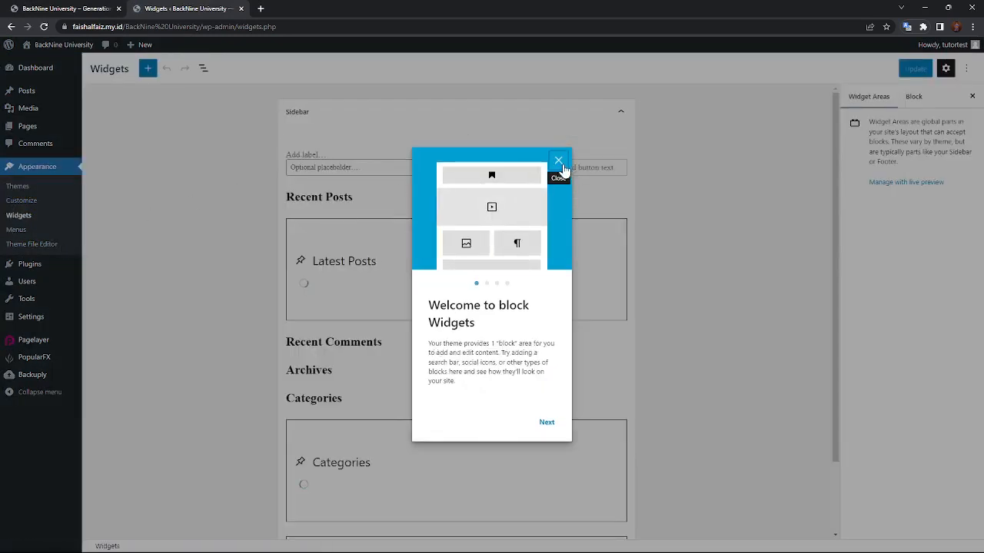
pyautogui.click(558, 161)
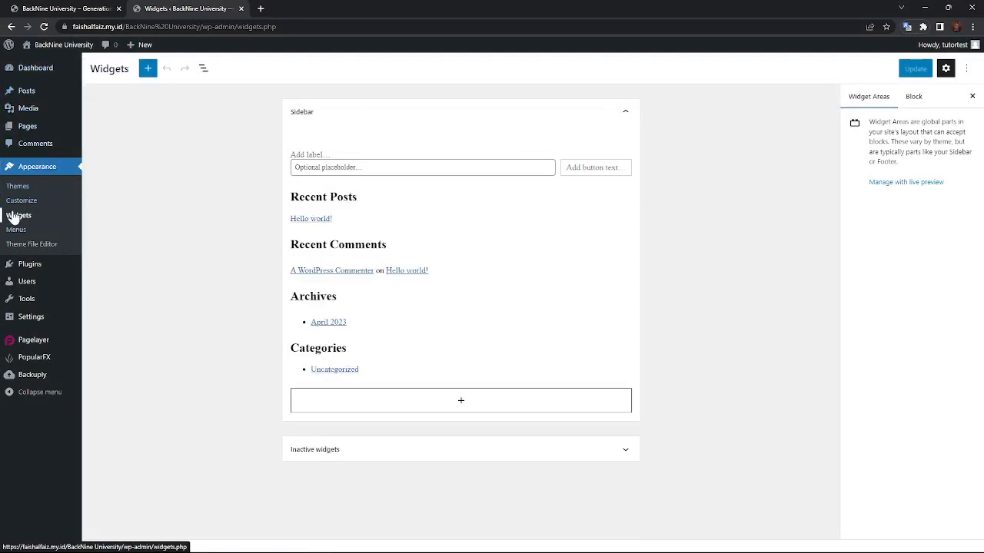
pyautogui.click(63, 267)
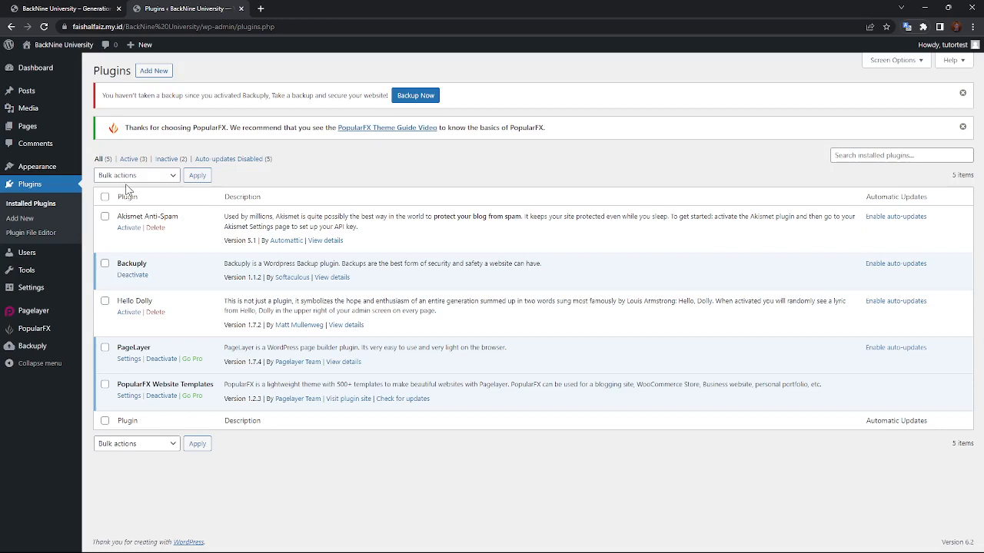
# Browse the Users and Tools pages, then open General Settings for BackNine University.
pyautogui.moveTo(63, 90)
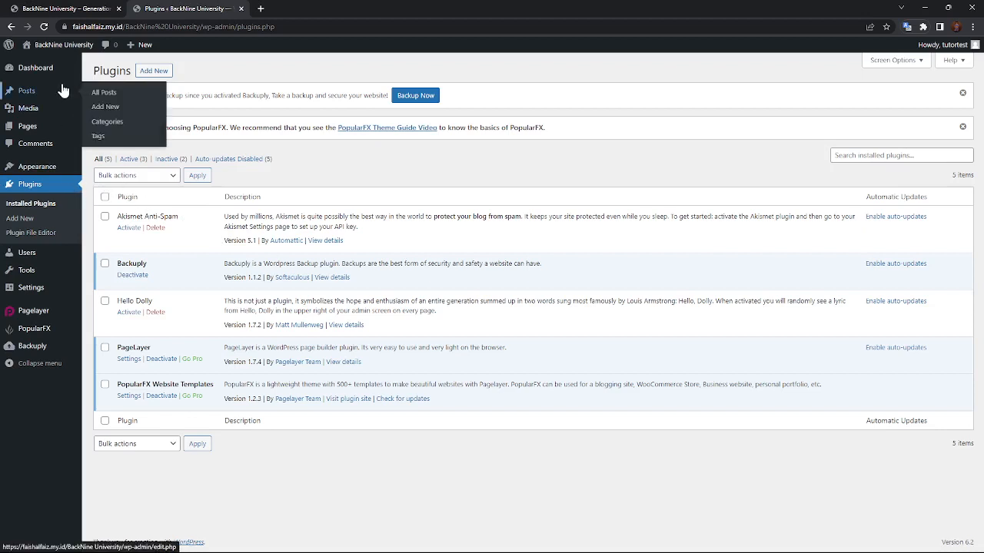
pyautogui.click(32, 256)
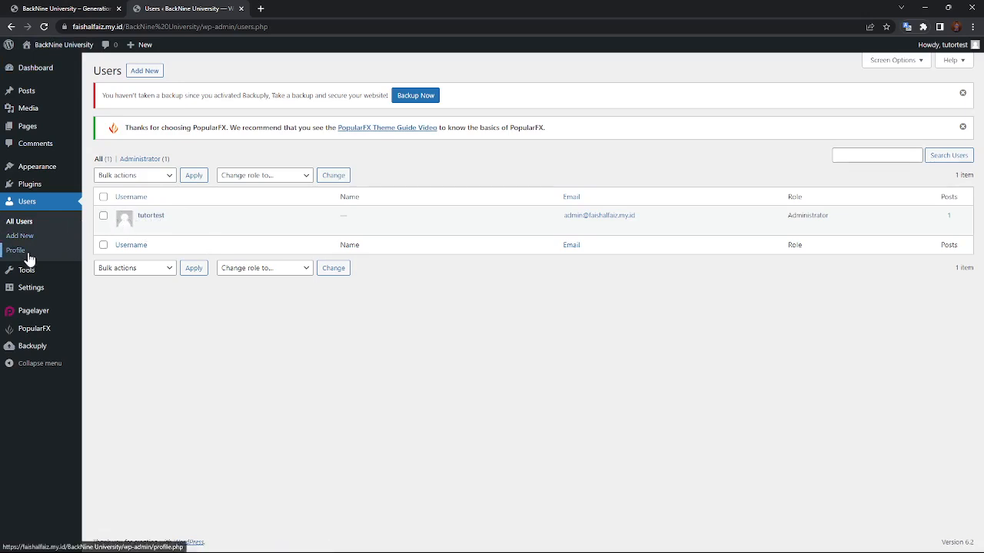
pyautogui.moveTo(9, 188)
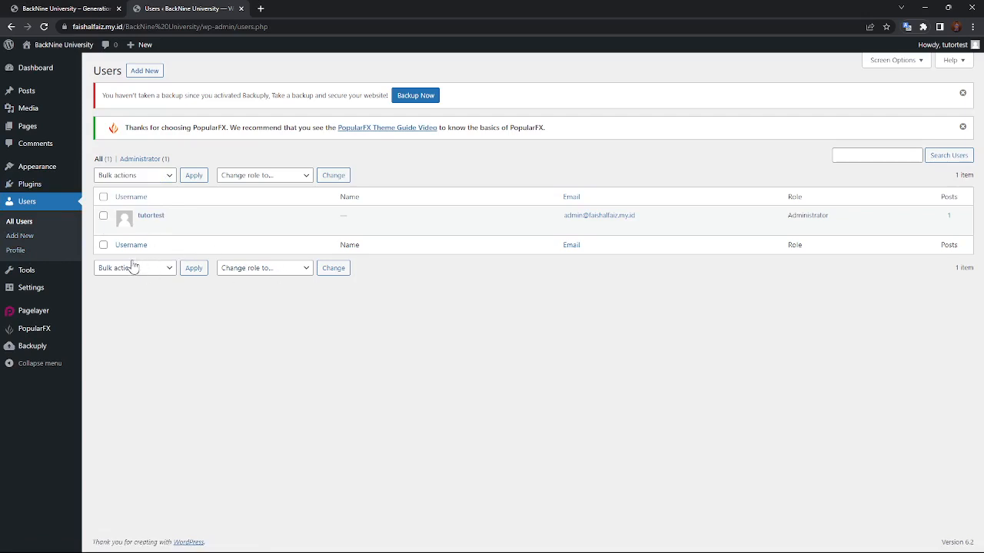
pyautogui.click(38, 277)
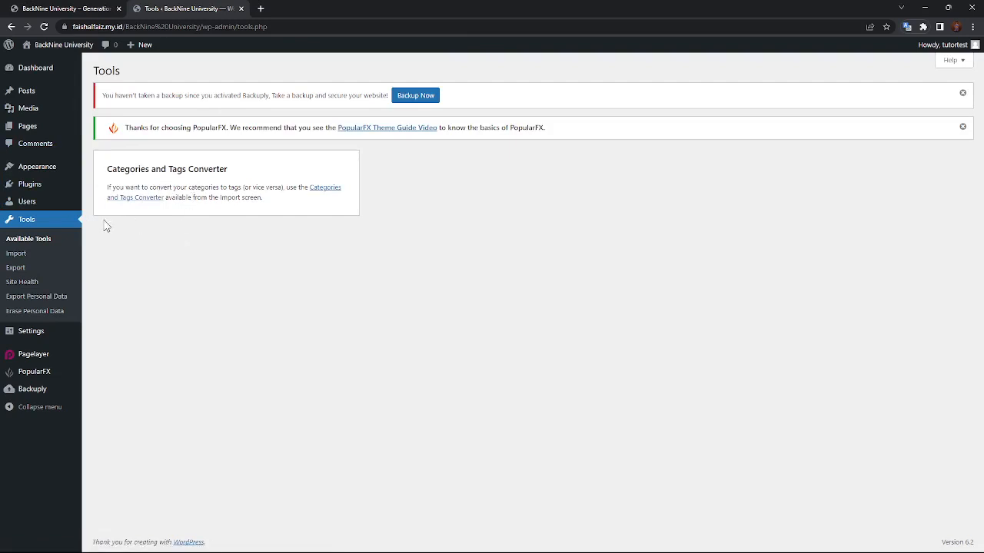
pyautogui.click(37, 340)
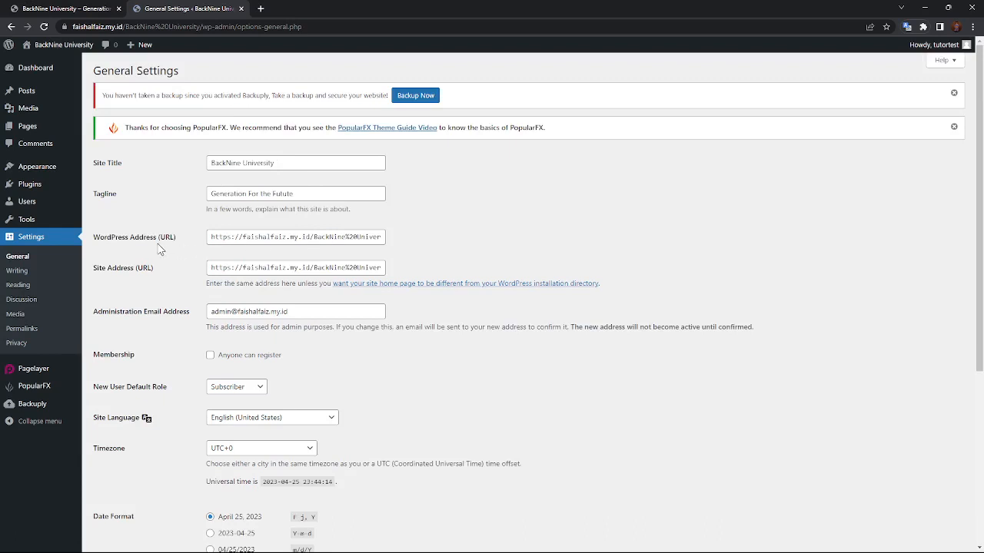
# Replace %20 with a space in both site URLs and save the General Settings.
pyautogui.click(354, 240)
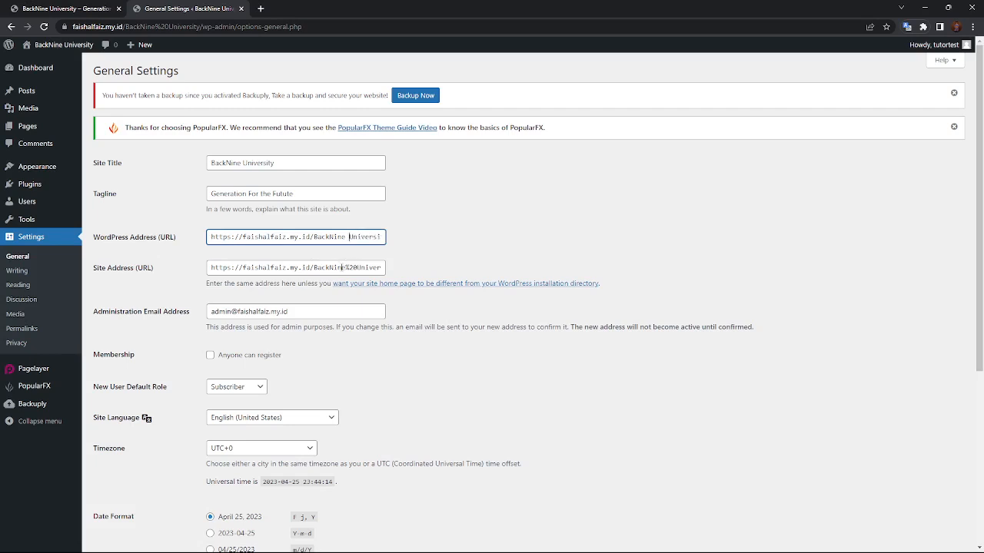
pyautogui.click(356, 268)
pyautogui.press('BackSpace')
pyautogui.press('BackSpace')
pyautogui.press('BackSpace')
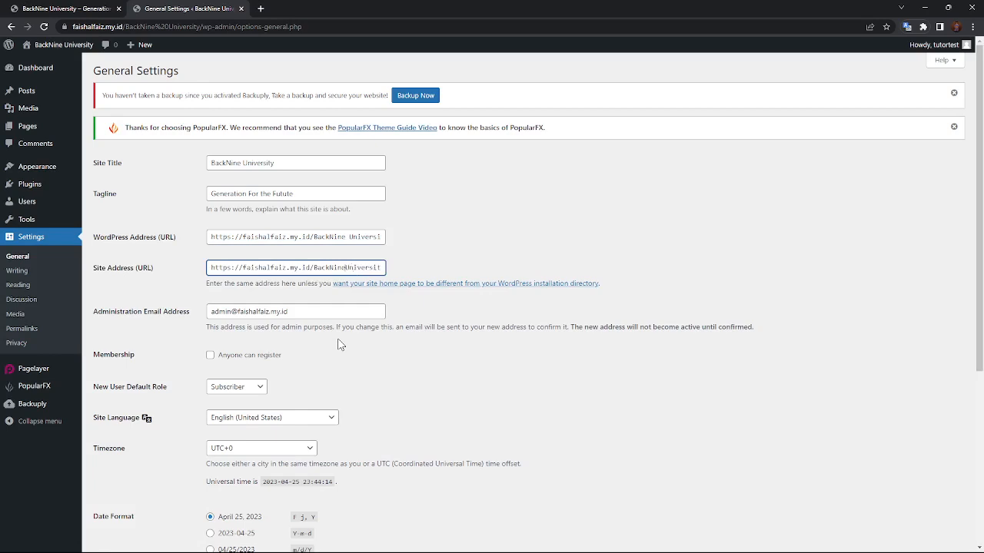
pyautogui.scroll(-5, 219, 326)
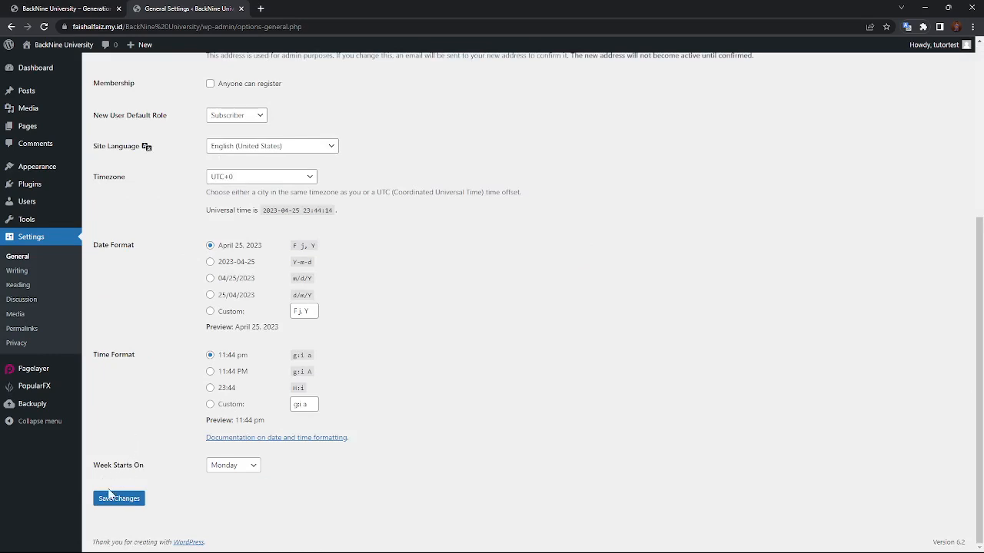
pyautogui.click(111, 497)
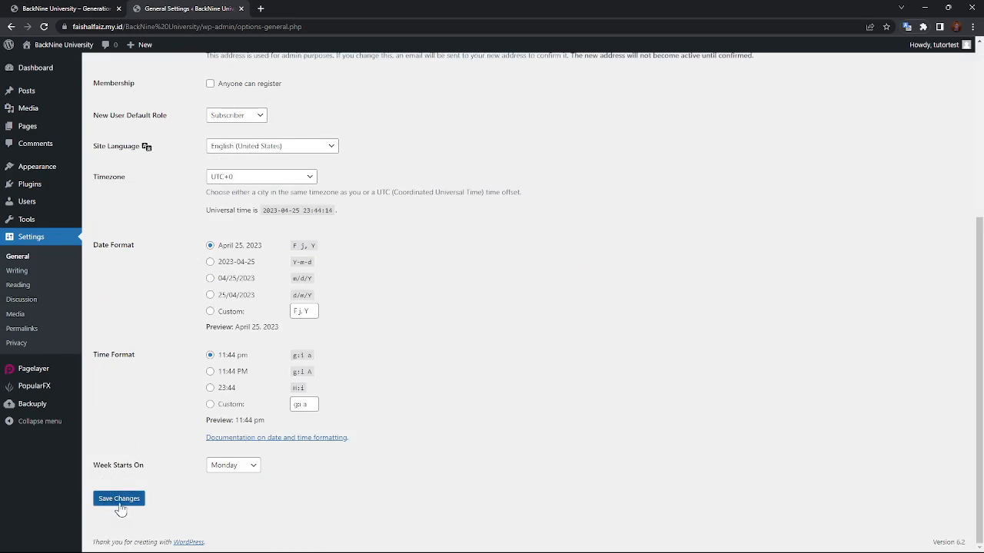
pyautogui.click(108, 501)
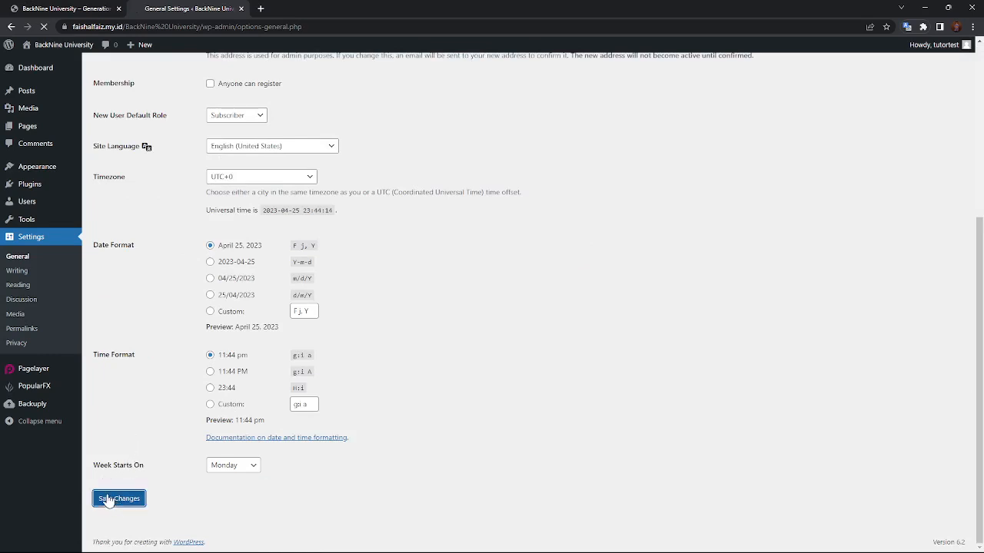